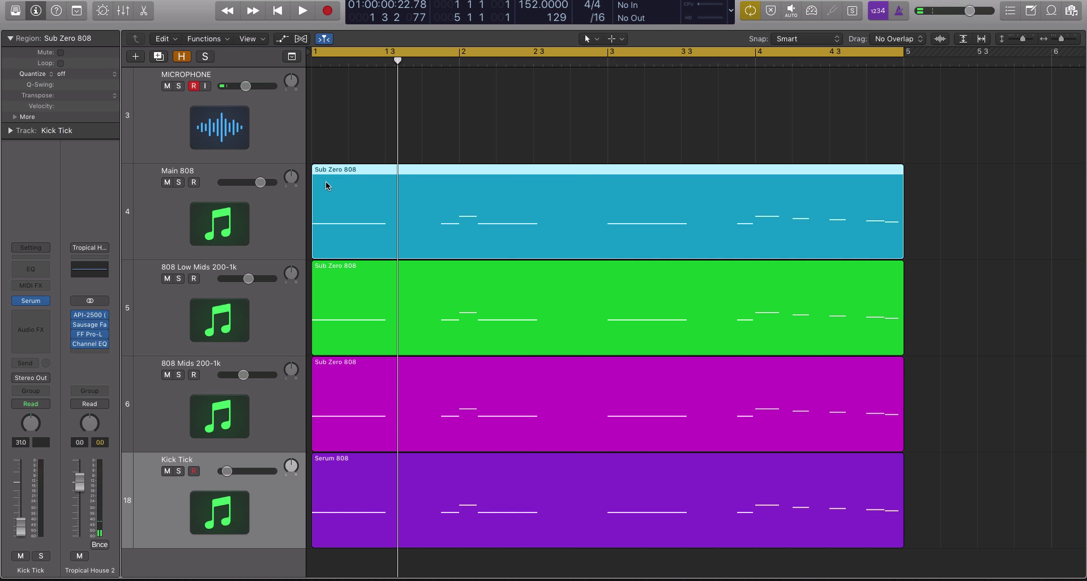
# Solo the Main 808 track's region, bypass its Transient Shaper and Compressor, and play back the unprocessed sound
pyautogui.click(274, 199)
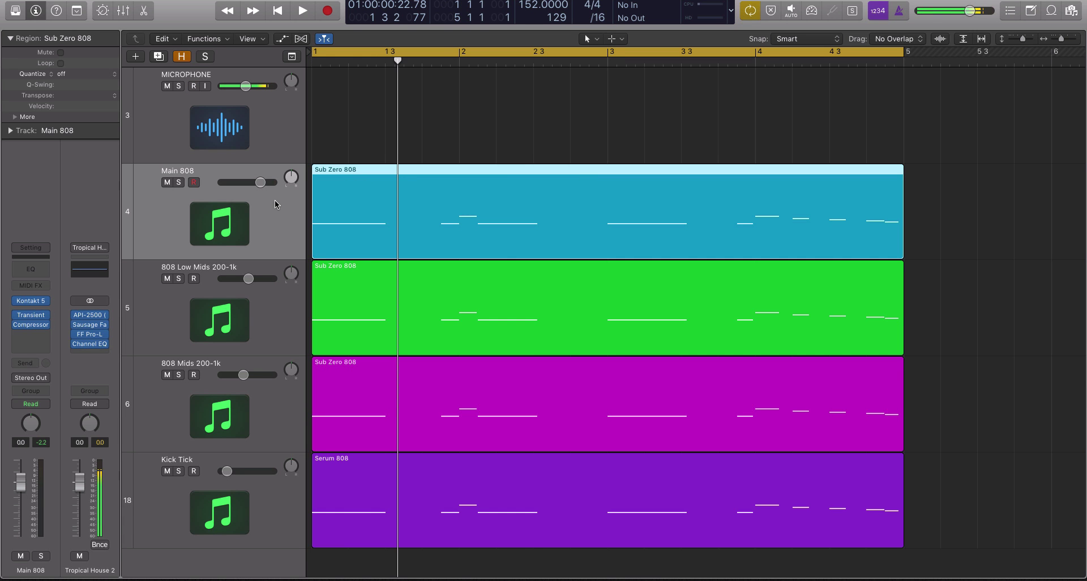
pyautogui.hotkey('ctrl', 's')
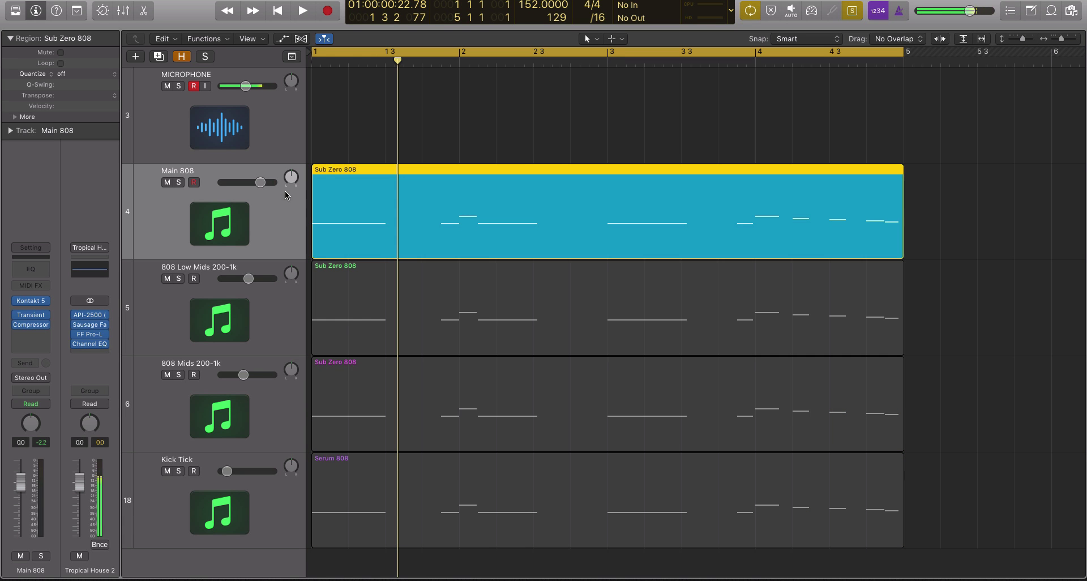
pyautogui.click(17, 325)
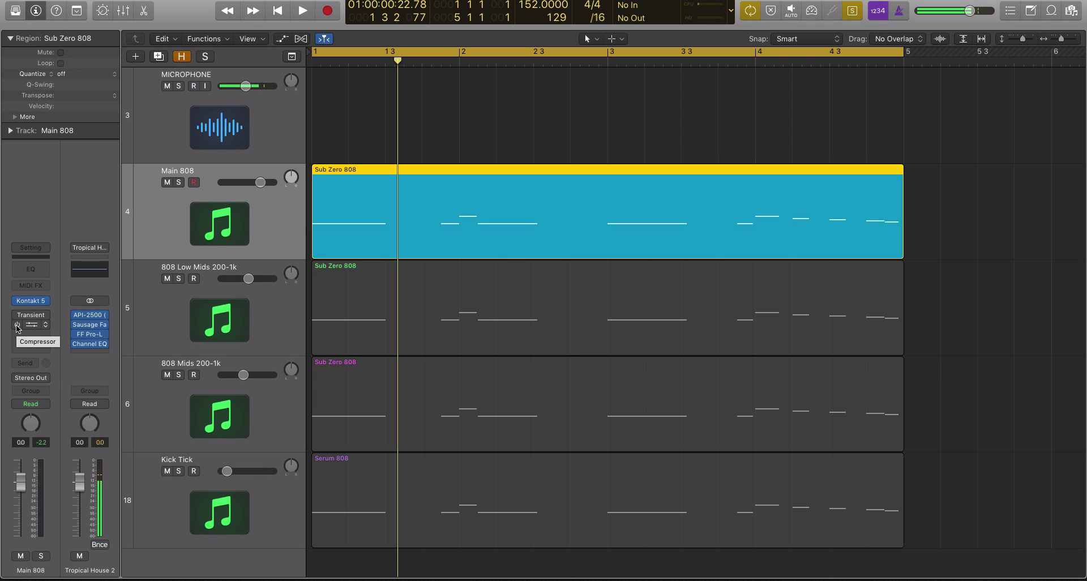
pyautogui.press('space')
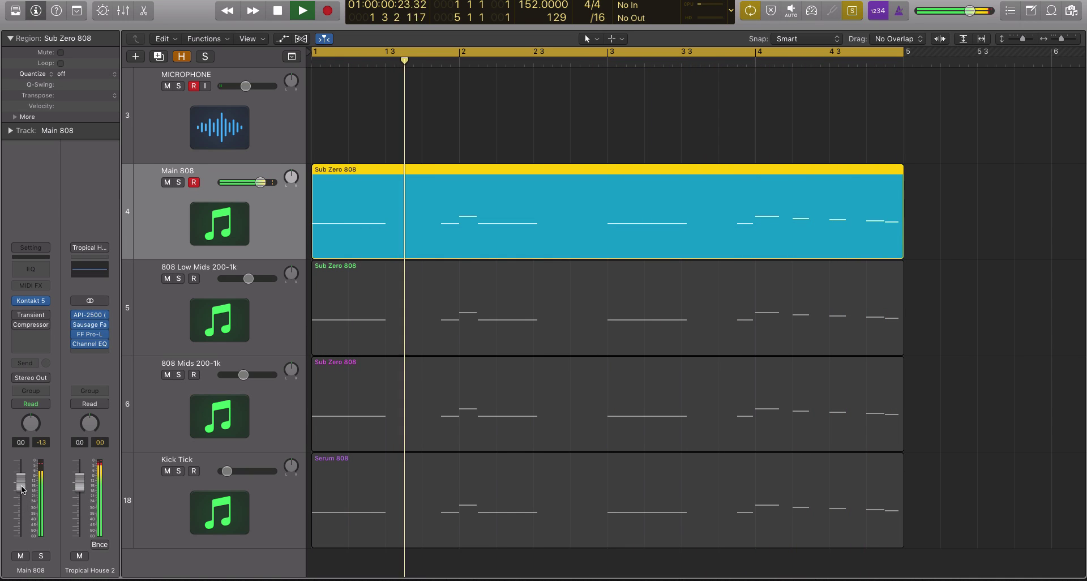
pyautogui.press('space')
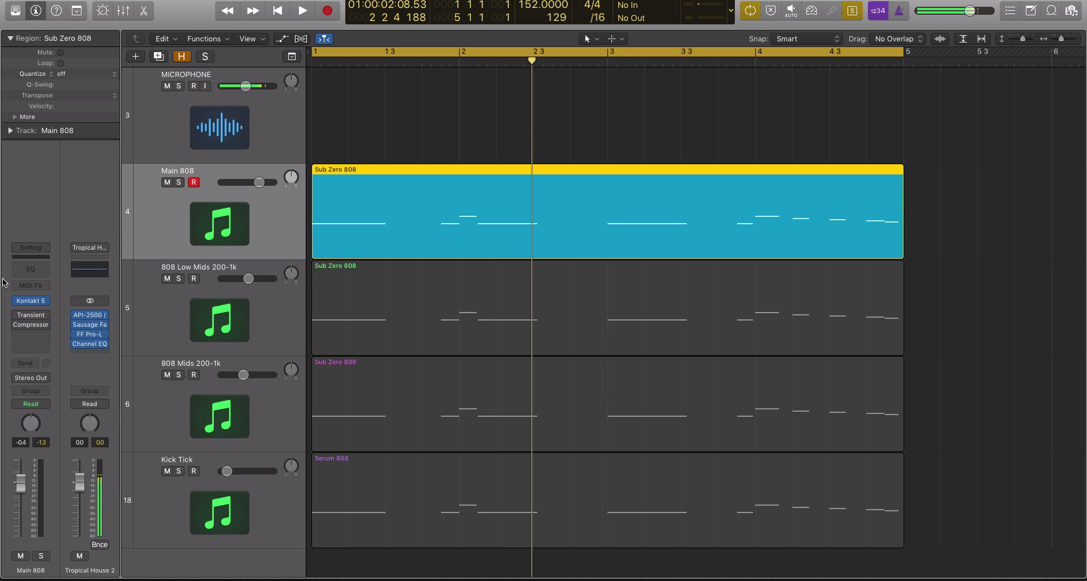
# Replace the Channel EQ on the Tropical House 2 channel with a MultiMeter and move its window over the lower tracks
pyautogui.click(104, 343)
pyautogui.click(111, 319)
pyautogui.click(101, 351)
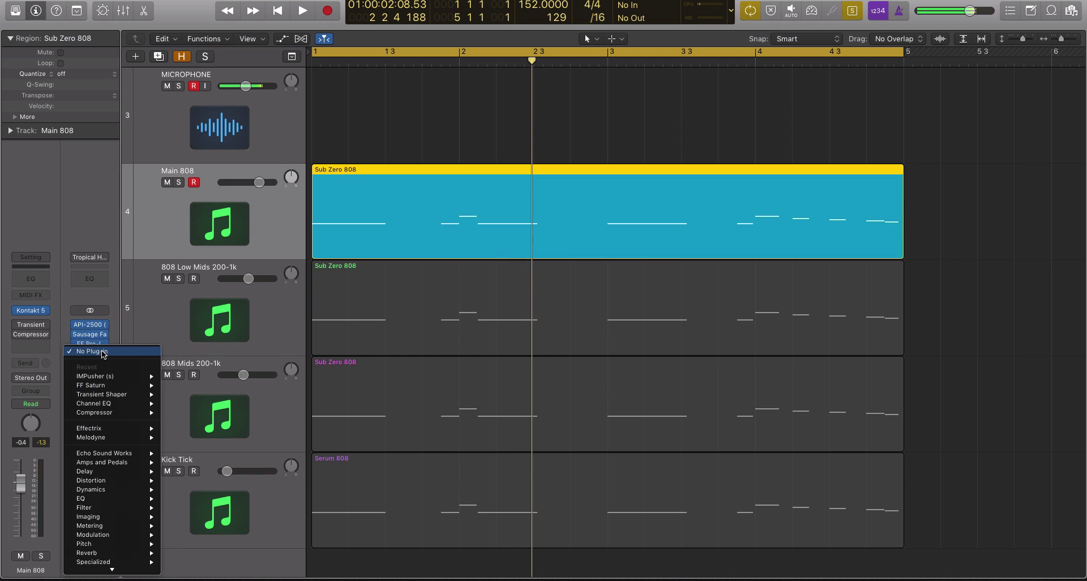
pyautogui.moveTo(141, 483)
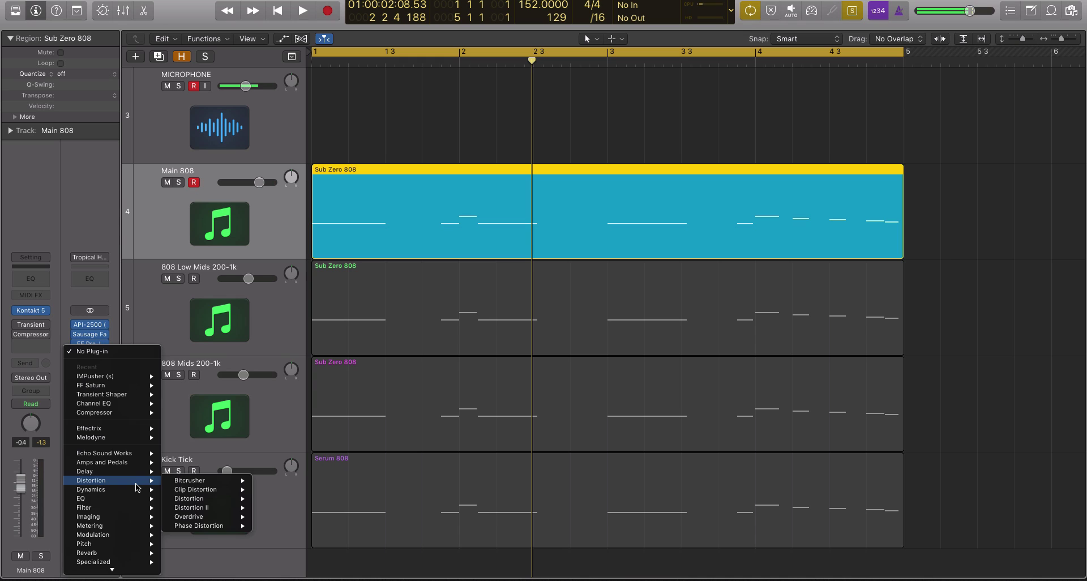
pyautogui.moveTo(135, 525)
pyautogui.moveTo(218, 526)
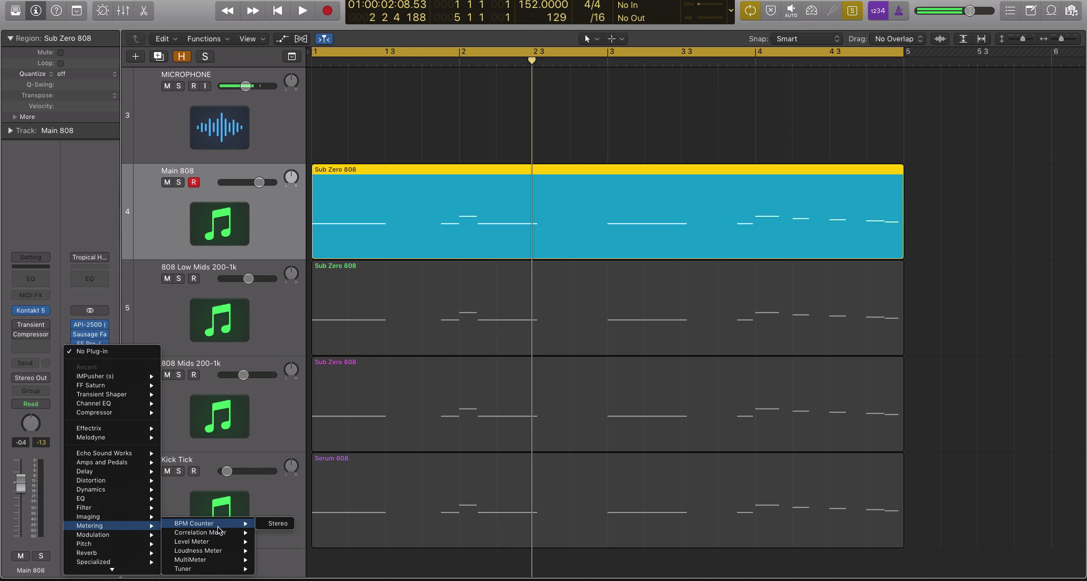
pyautogui.press('Escape')
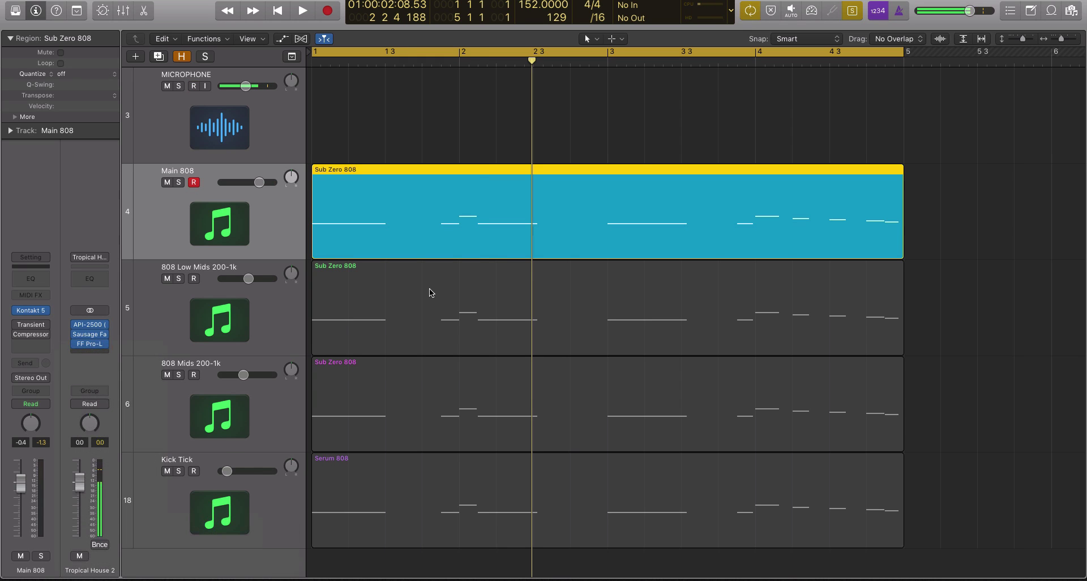
pyautogui.moveTo(180, 15); pyautogui.dragTo(533, 273)
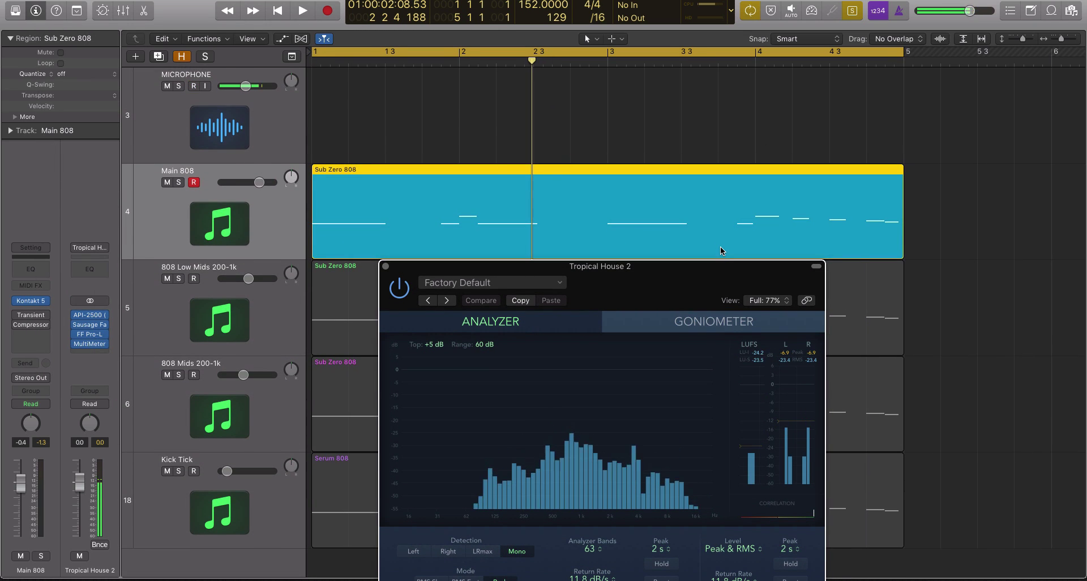
# Play the soloed Main 808 to examine its spectrum in the MultiMeter, close the meter and replay the region
pyautogui.press('space')
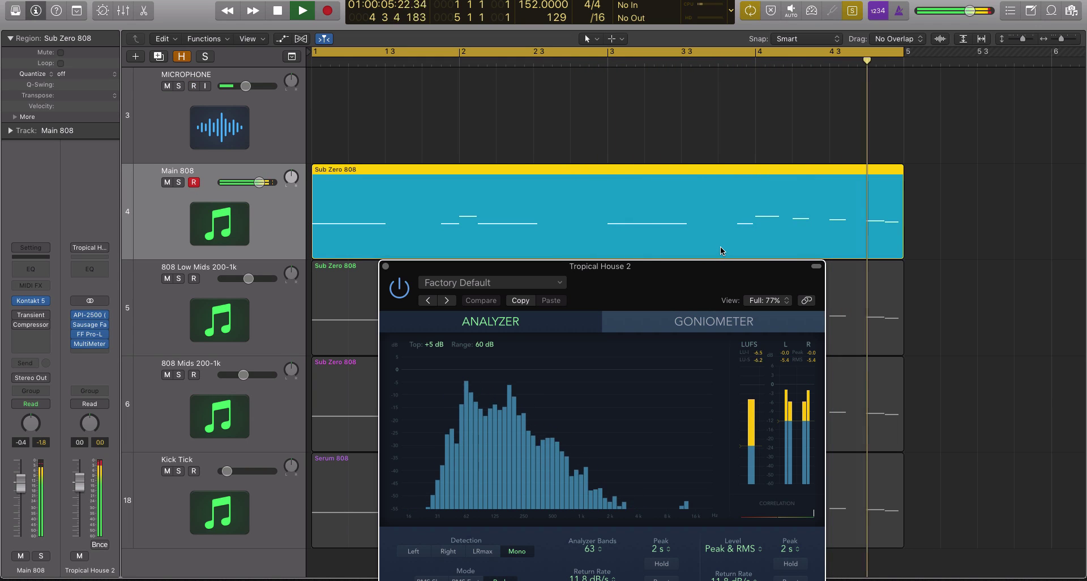
pyautogui.press('space')
pyautogui.click(194, 86)
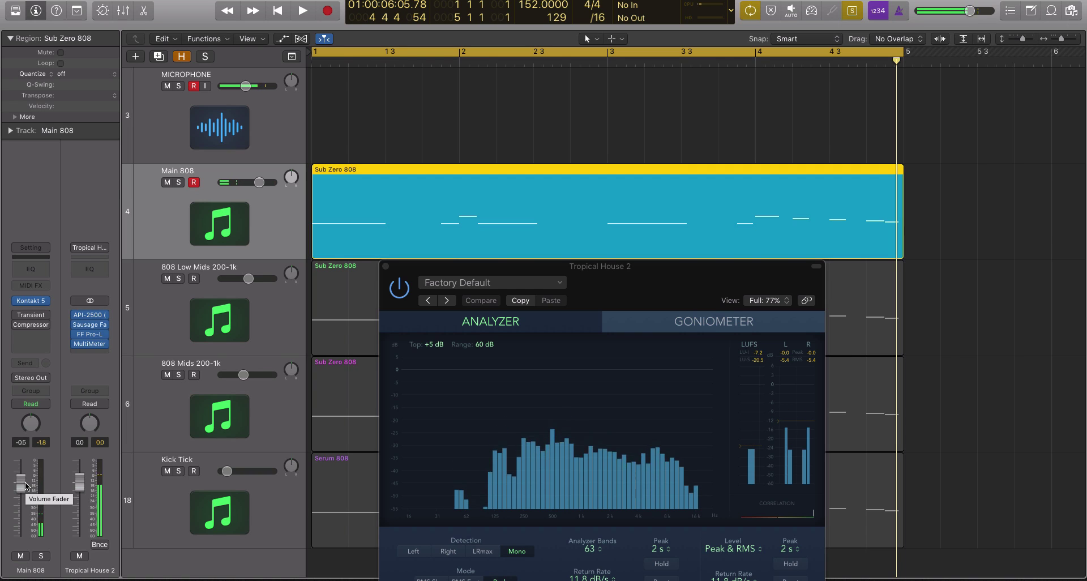
pyautogui.click(385, 265)
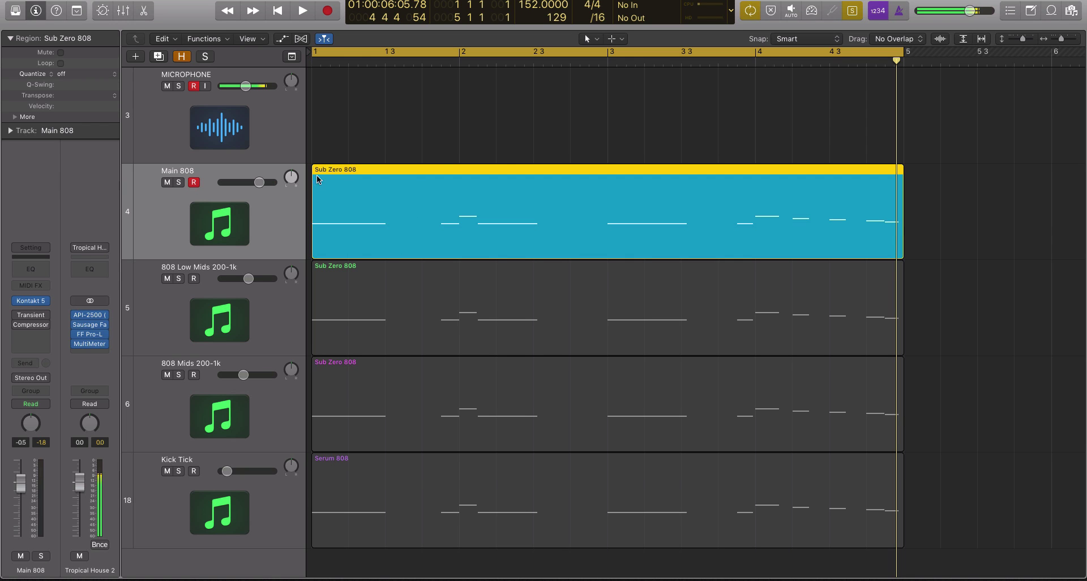
pyautogui.press('space')
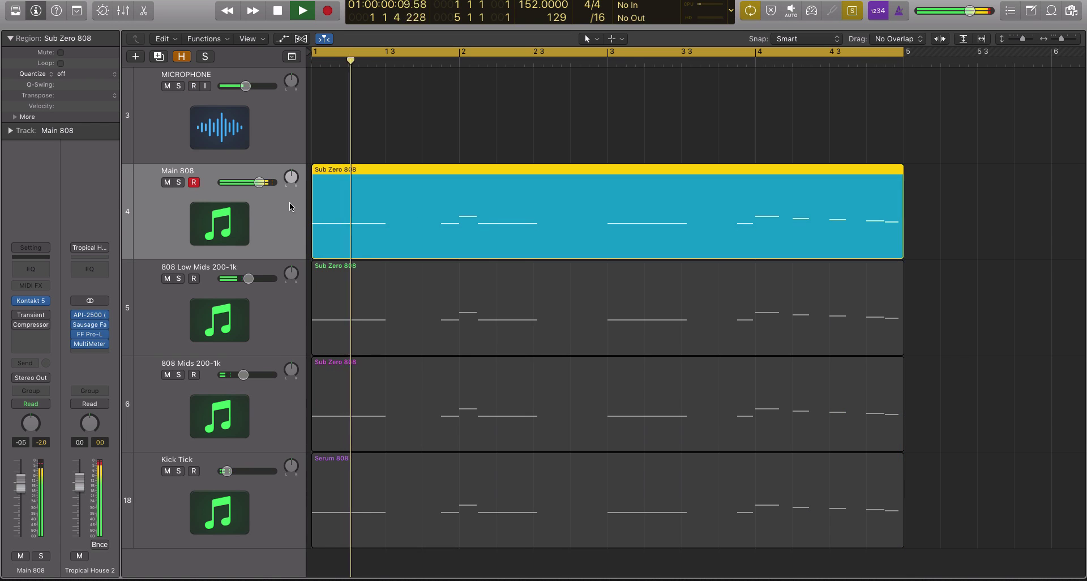
# Open the Transient Shaper on the Main 808 track and adjust its Punch knob
pyautogui.hscroll(1, 289, 202)
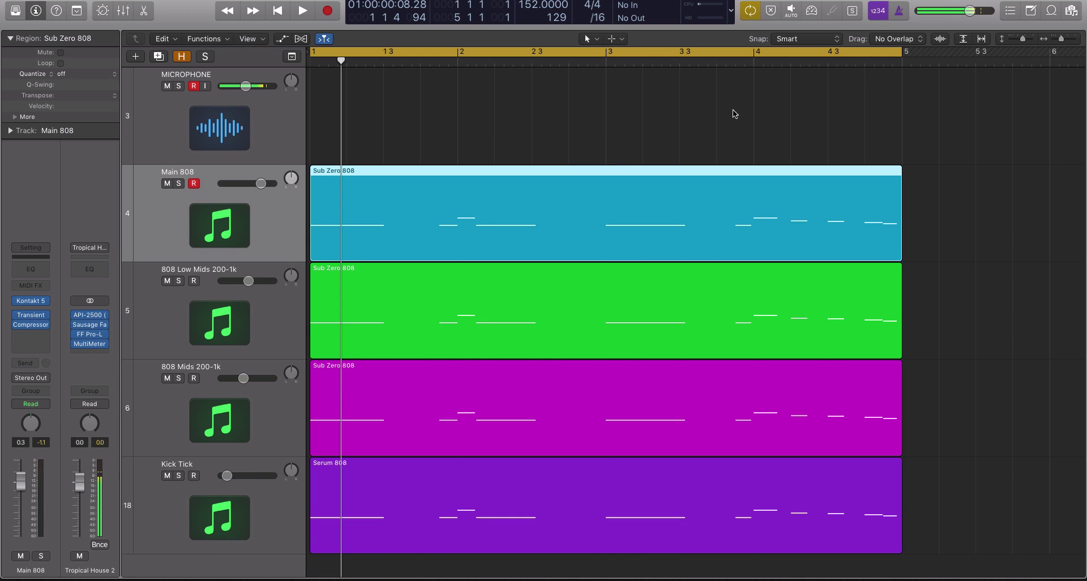
pyautogui.click(31, 316)
pyautogui.moveTo(285, 27); pyautogui.dragTo(672, 104)
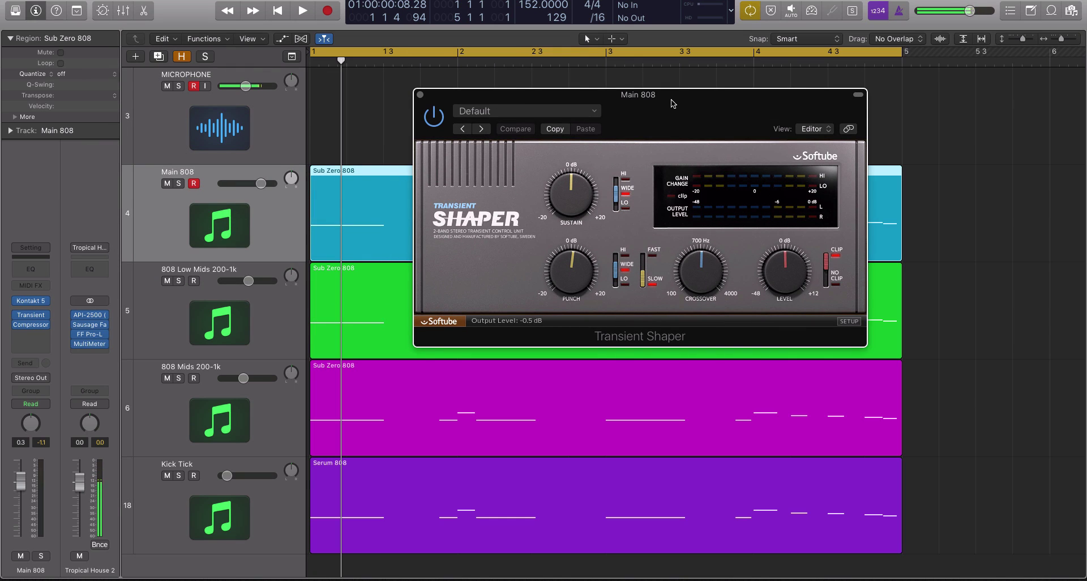
pyautogui.moveTo(647, 97); pyautogui.dragTo(640, 110)
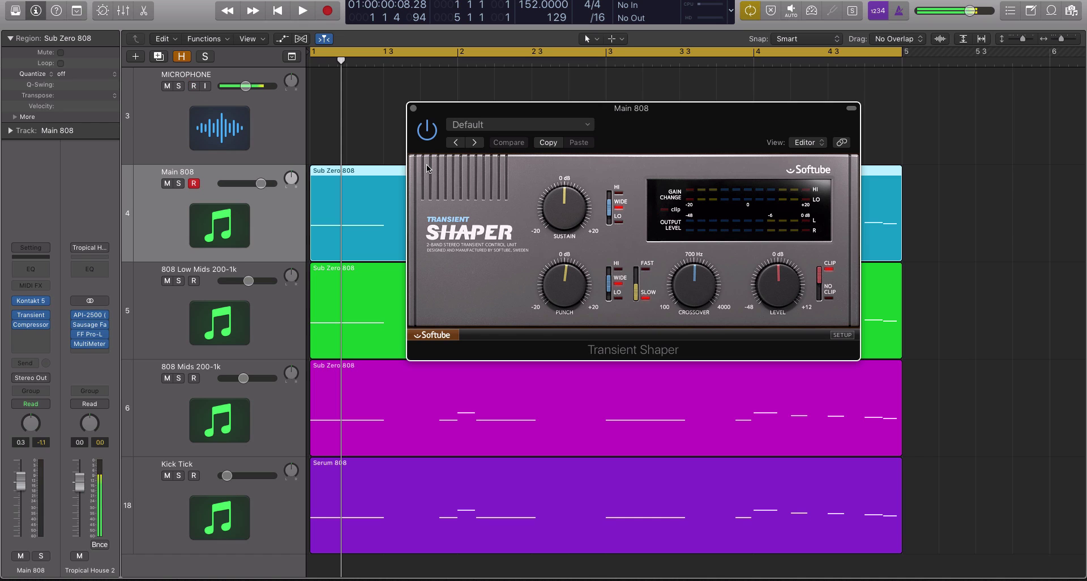
pyautogui.moveTo(581, 274); pyautogui.dragTo(582, 272)
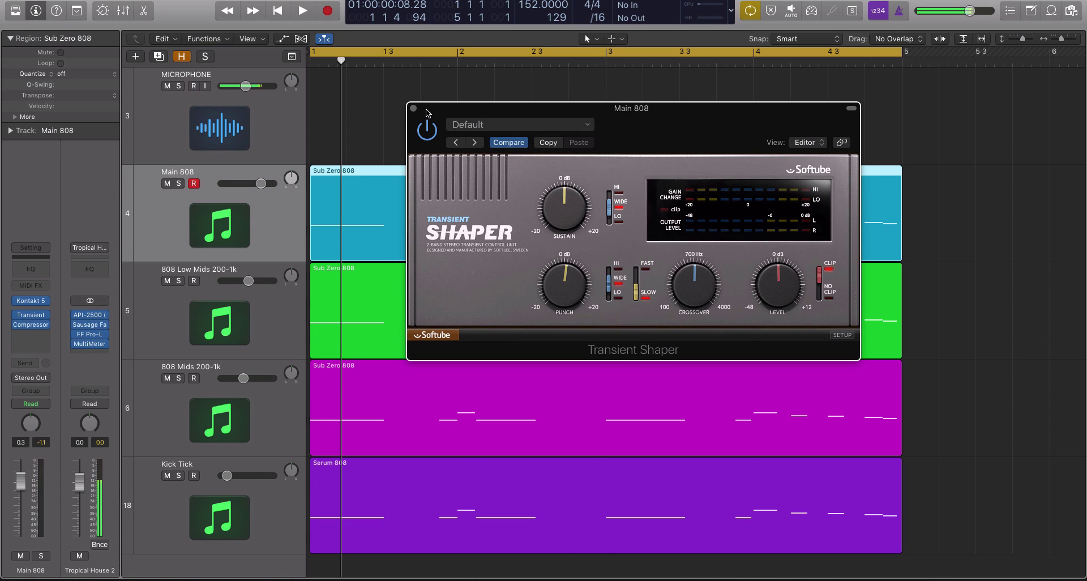
# Solo and play the Main 808, comparing it with the Transient Shaper bypassed and active, and close the plug-in
pyautogui.hotkey('ctrl', 's')
pyautogui.press('space')
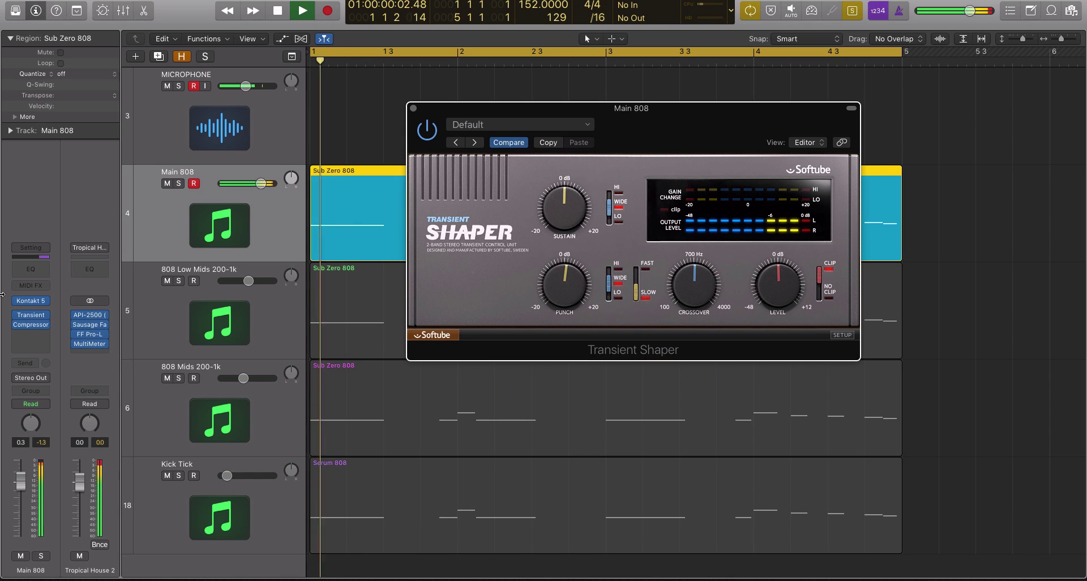
pyautogui.click(429, 135)
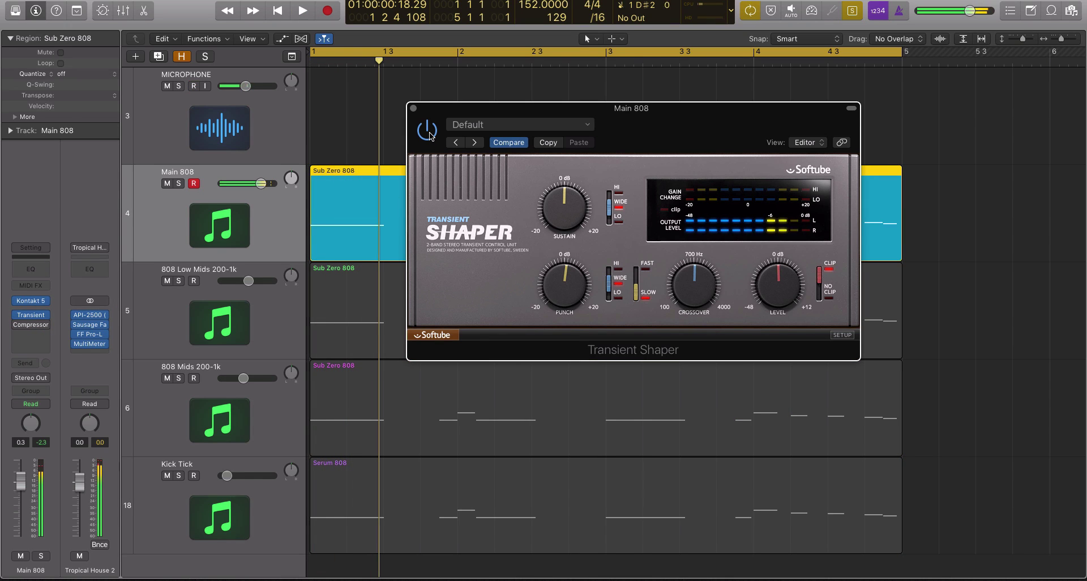
pyautogui.click(429, 135)
pyautogui.click(413, 108)
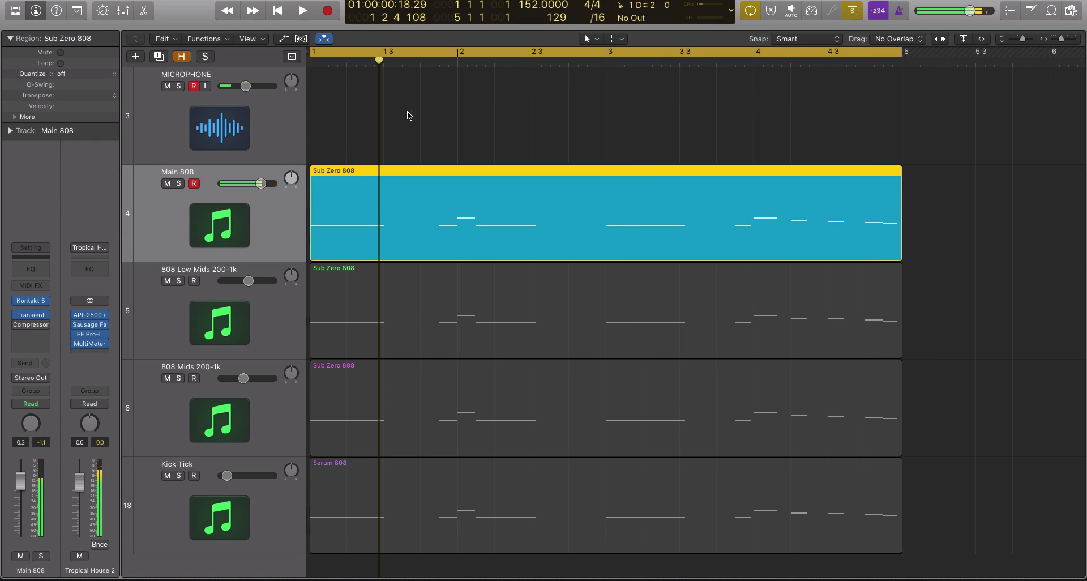
# Open the Compressor on the Main 808 track and compare the sound with it active and bypassed
pyautogui.click(29, 327)
pyautogui.moveTo(116, 14); pyautogui.dragTo(538, 77)
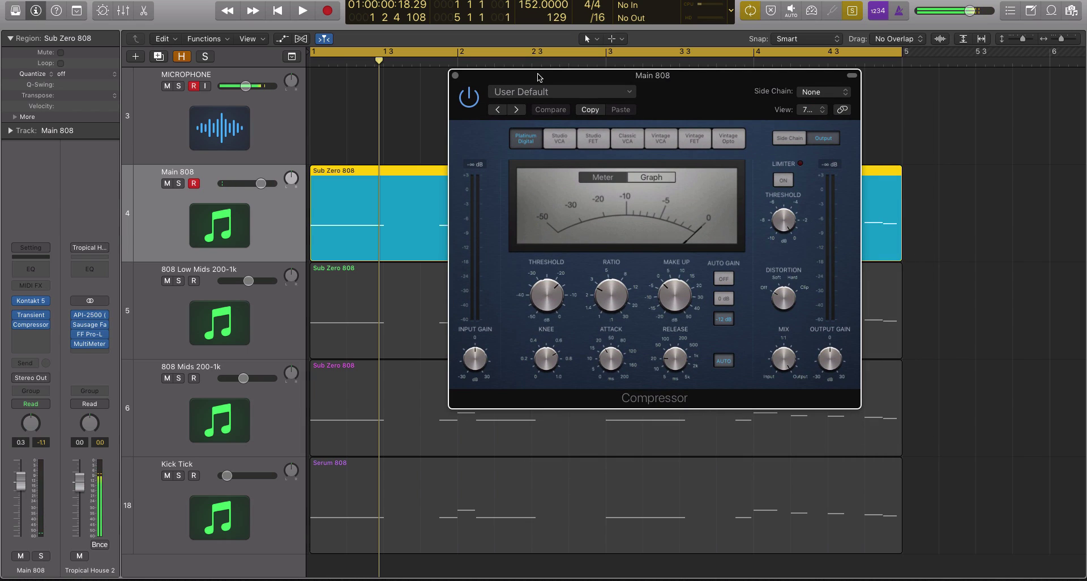
pyautogui.moveTo(671, 362)
pyautogui.press('space')
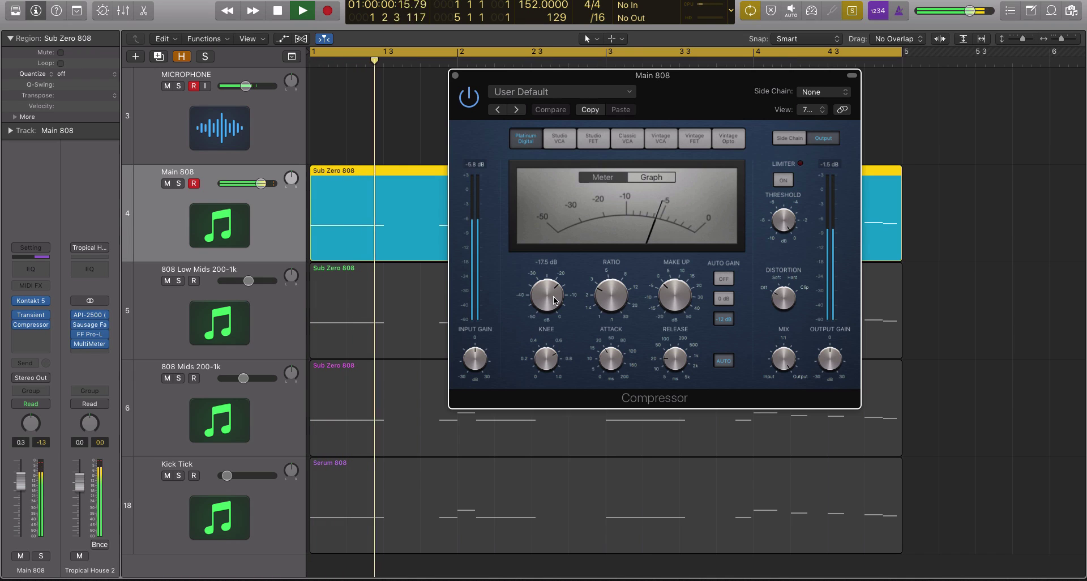
pyautogui.press('space')
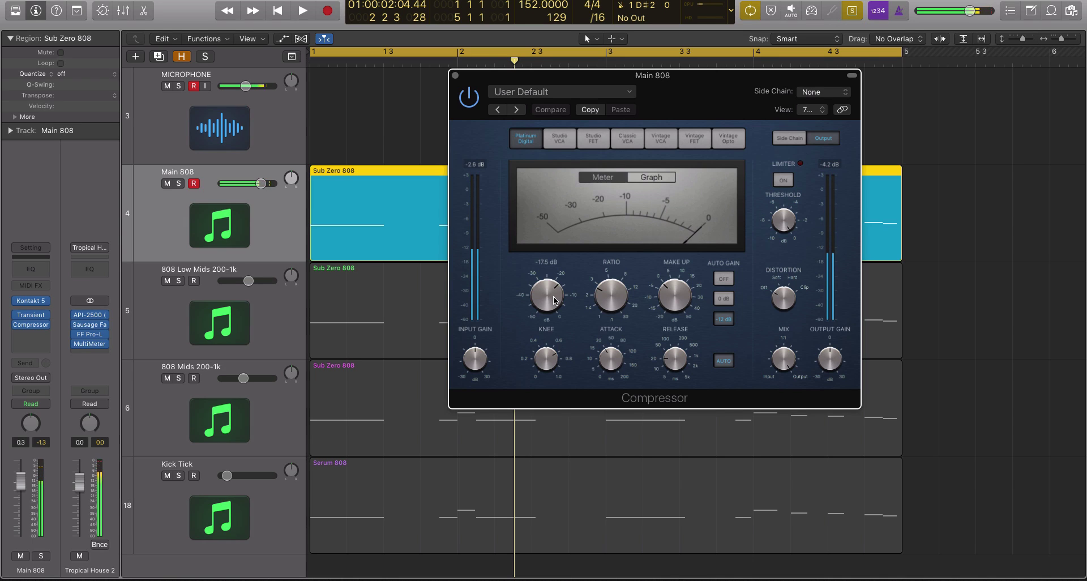
pyautogui.click(468, 98)
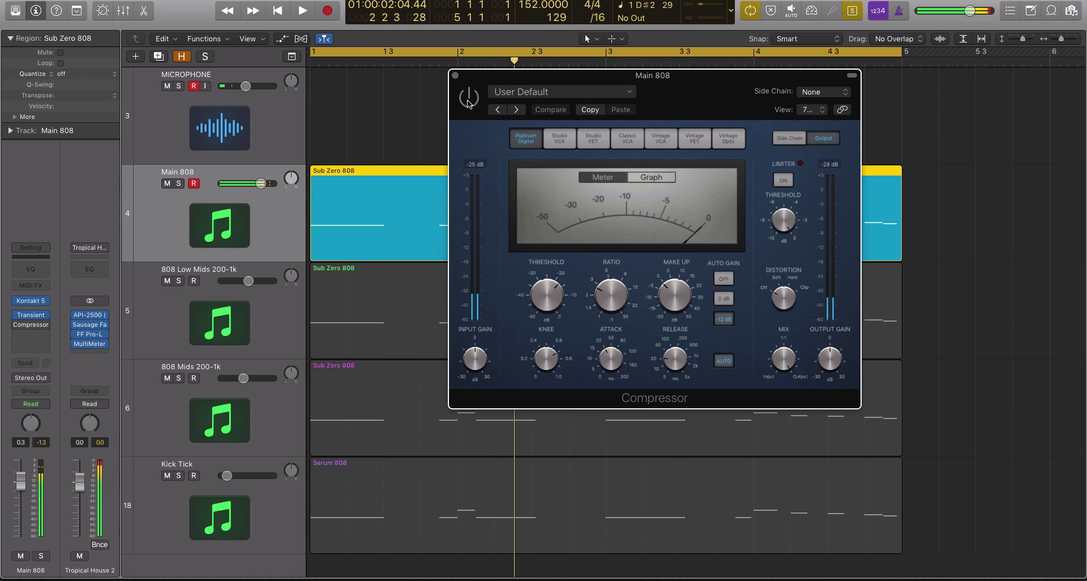
pyautogui.click(468, 99)
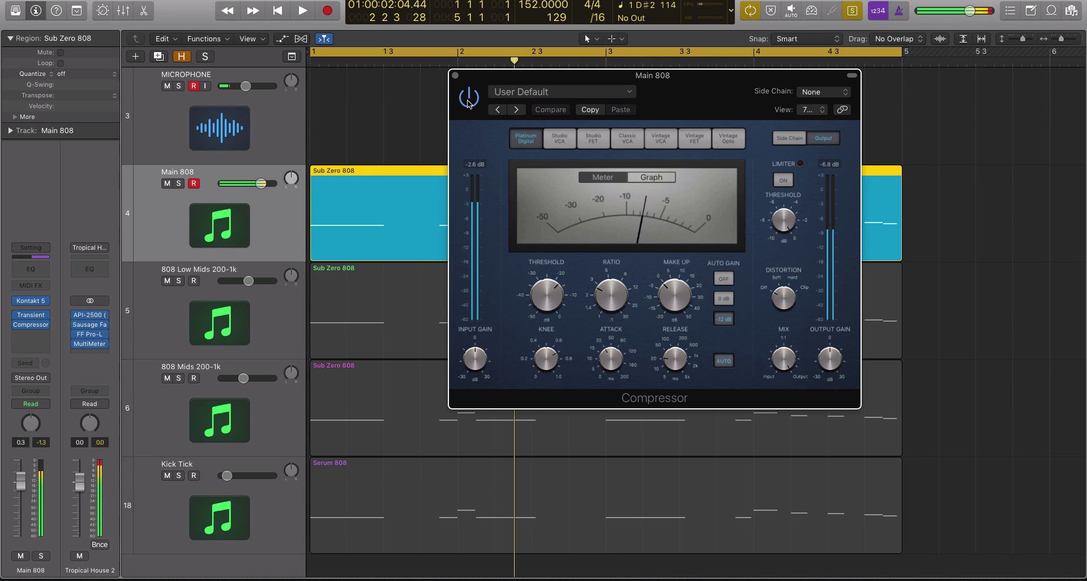
# Experiment with the Main 808 Compressor's threshold at -7.5 dB and -34.0 dB, using a 5.4:1 ratio
pyautogui.click(554, 298)
pyautogui.moveTo(554, 298); pyautogui.dragTo(559, 356)
pyautogui.moveTo(591, 306); pyautogui.dragTo(554, 244)
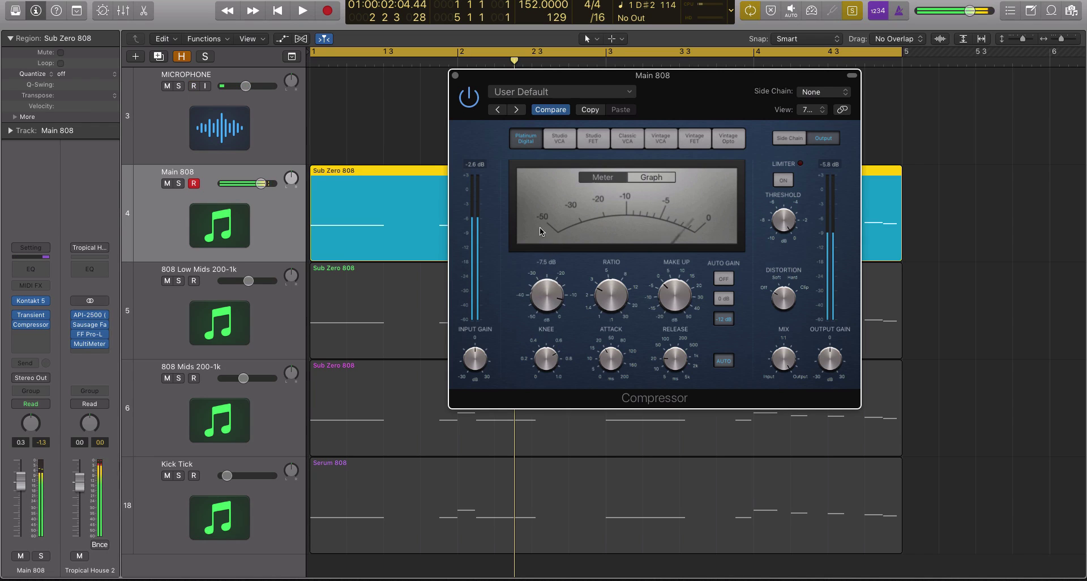
pyautogui.moveTo(609, 277)
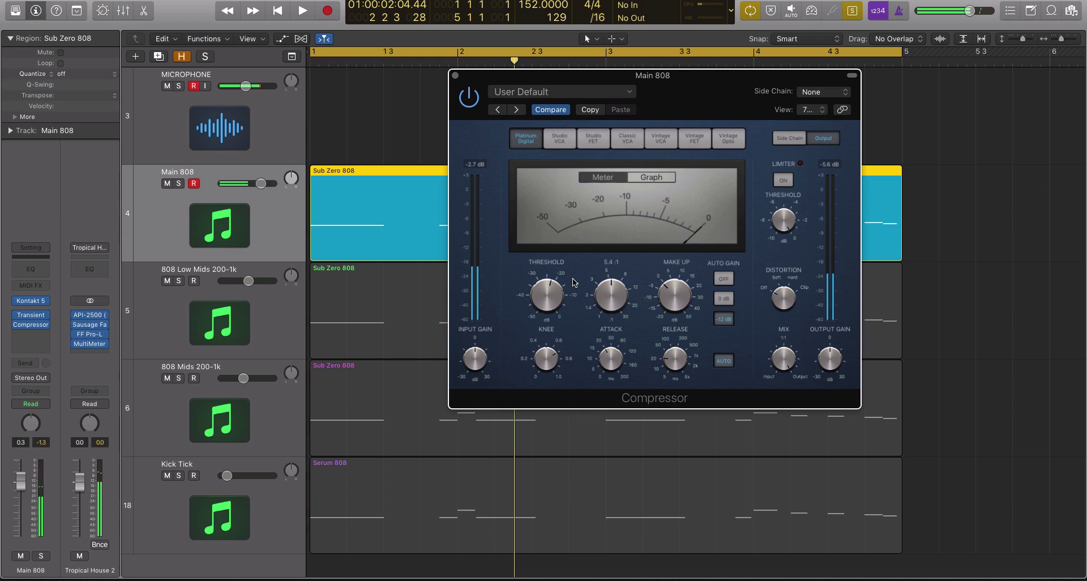
pyautogui.moveTo(561, 292)
pyautogui.moveTo(562, 292); pyautogui.dragTo(550, 319)
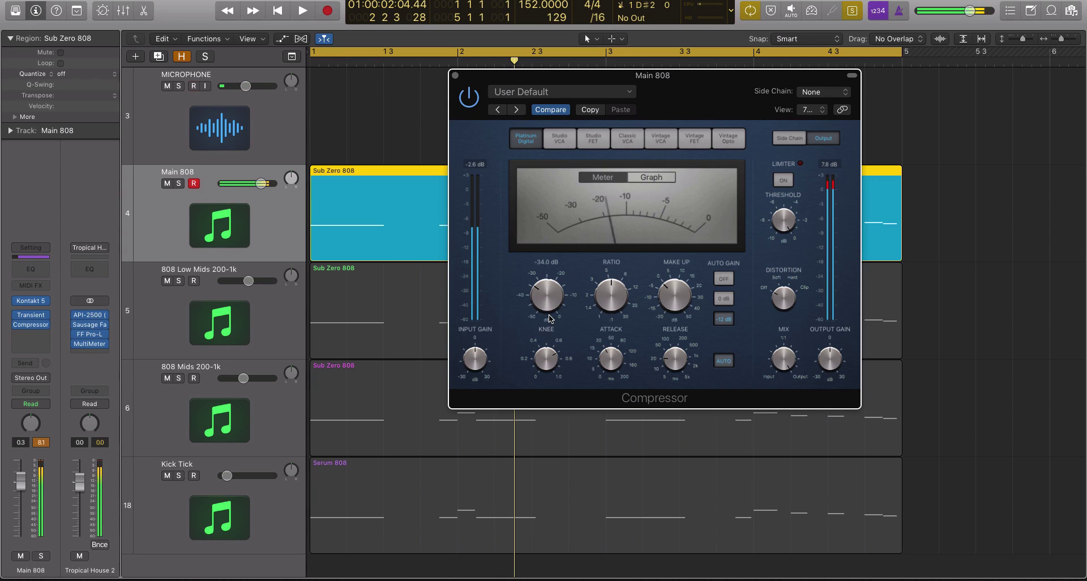
pyautogui.moveTo(549, 318); pyautogui.dragTo(611, 303)
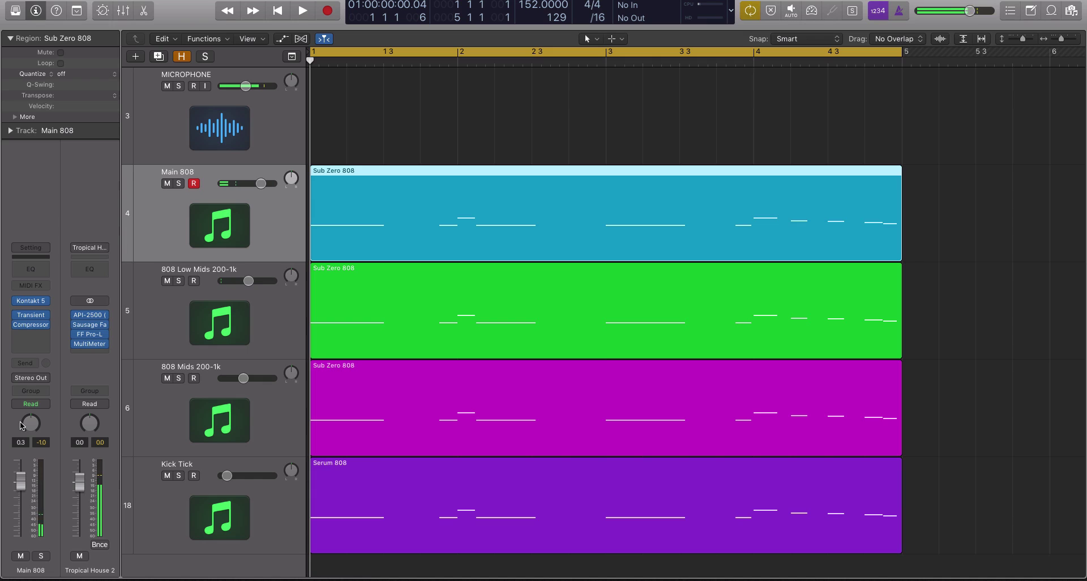
# Select the 808 Low Mids and 808 Mids tracks together and mute the Kick Tick track
pyautogui.click(277, 352)
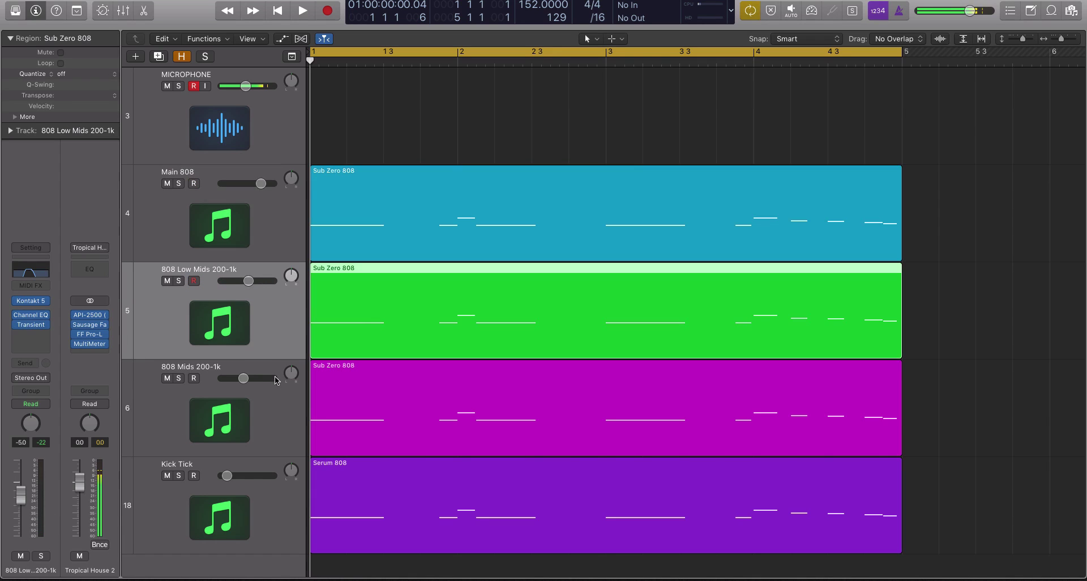
pyautogui.keyDown('shift'); pyautogui.click(278, 391); pyautogui.keyUp('shift')
pyautogui.press('super+Up')
pyautogui.click(168, 444)
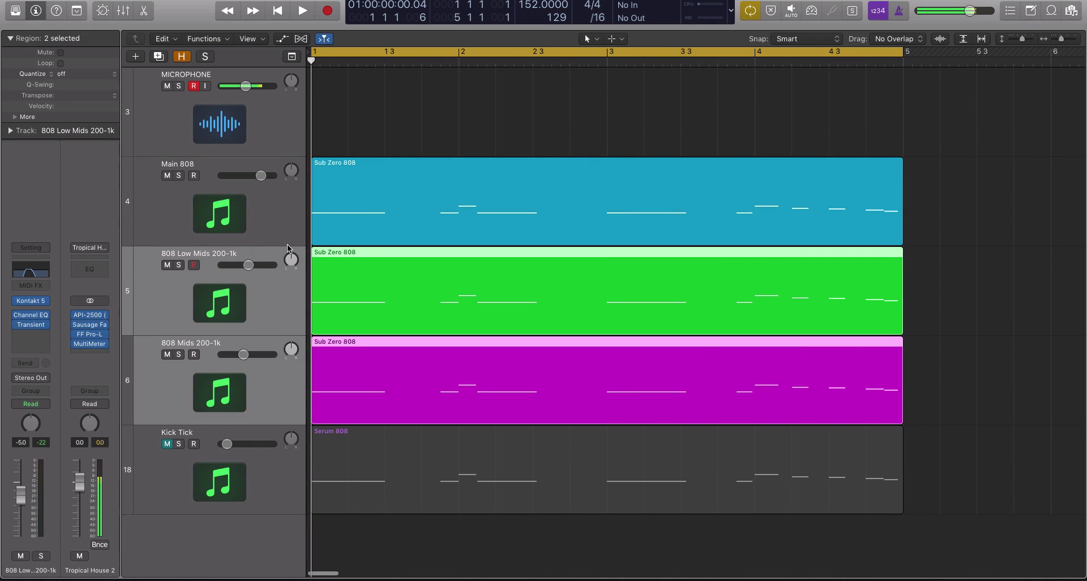
pyautogui.click(287, 233)
# Solo the 808 Low Mids track and play it to compare the sound with its Channel EQ bypassed and active
pyautogui.click(284, 293)
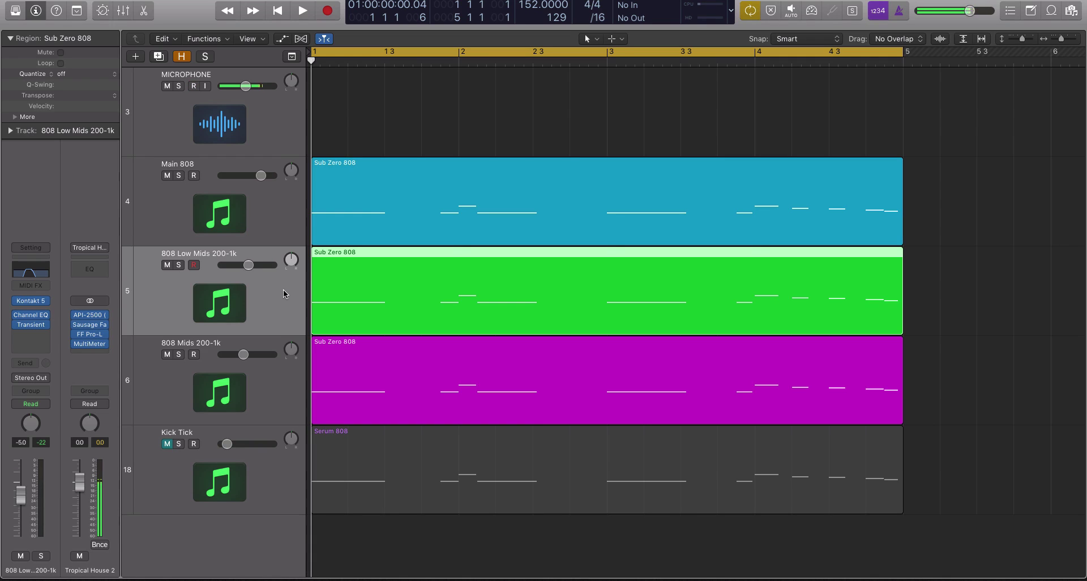
pyautogui.hotkey('ctrl', 's')
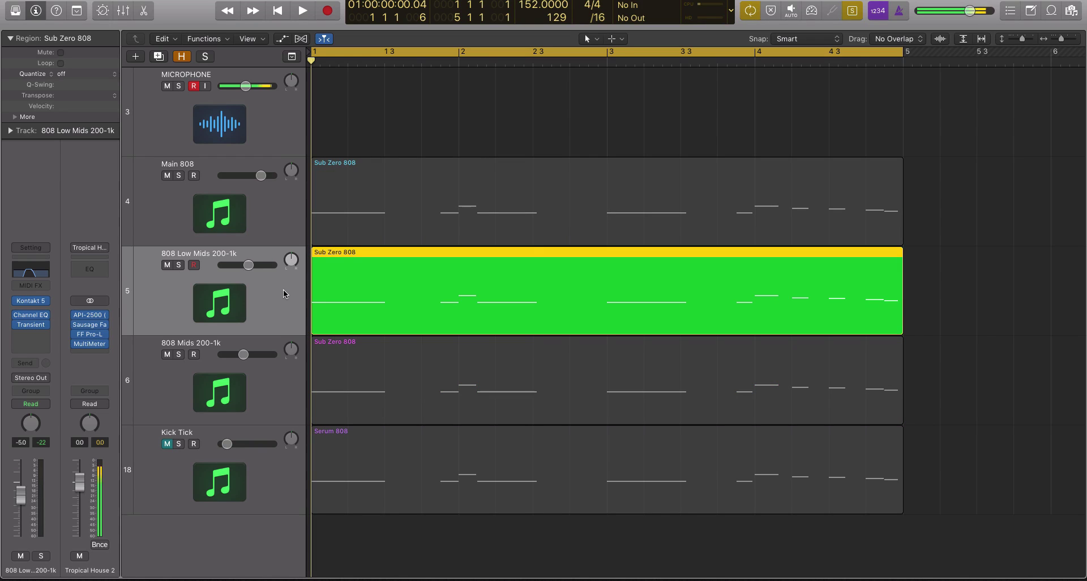
pyautogui.click(17, 316)
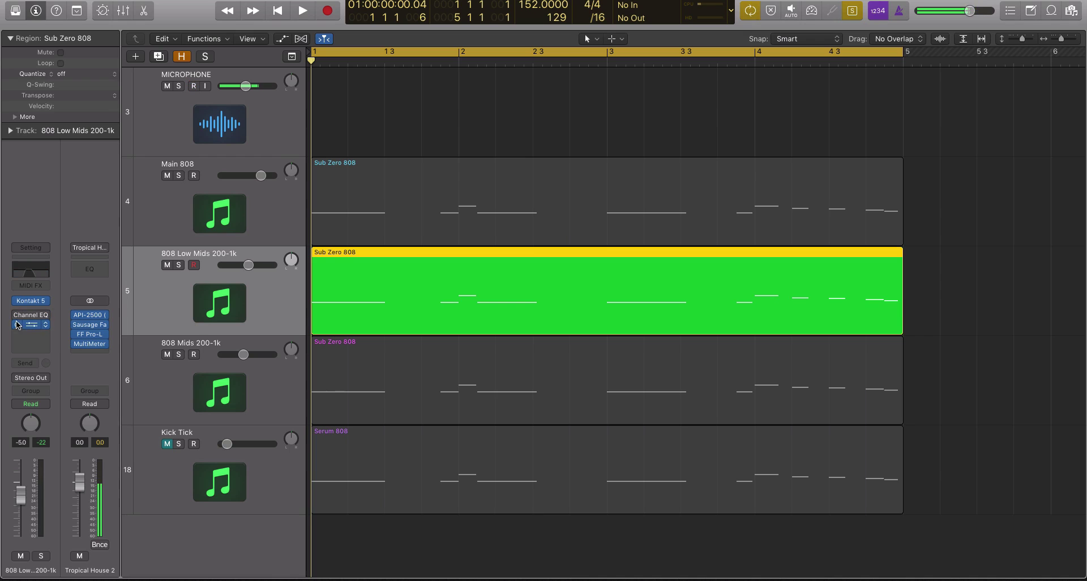
pyautogui.press('space')
pyautogui.press('space')
pyautogui.click(17, 325)
# Open the Channel EQ on 808 Low Mids, examine its low and high cuts during playback, and close it
pyautogui.click(30, 315)
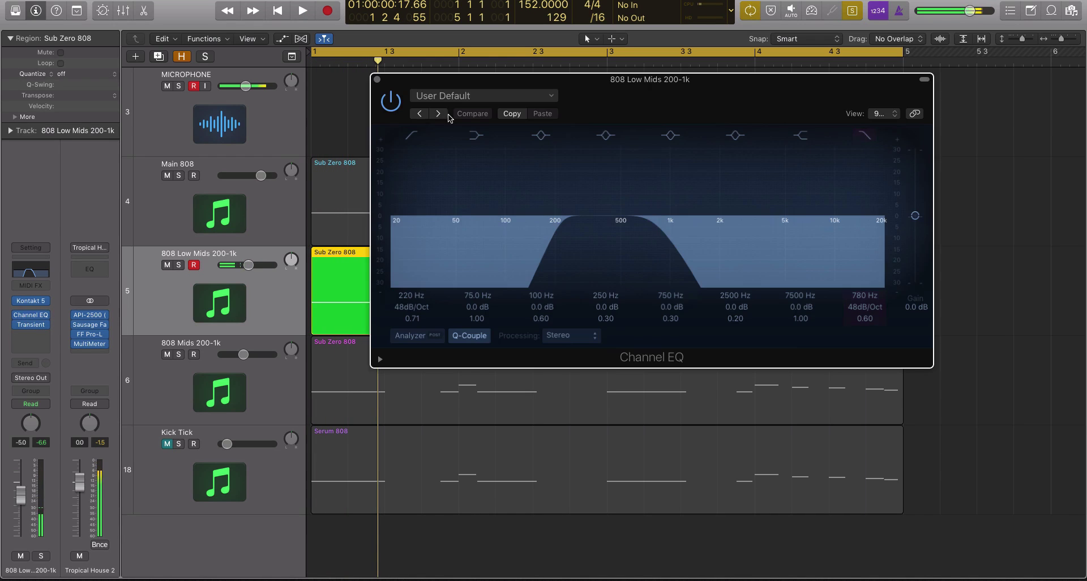
pyautogui.moveTo(477, 79); pyautogui.dragTo(488, 99)
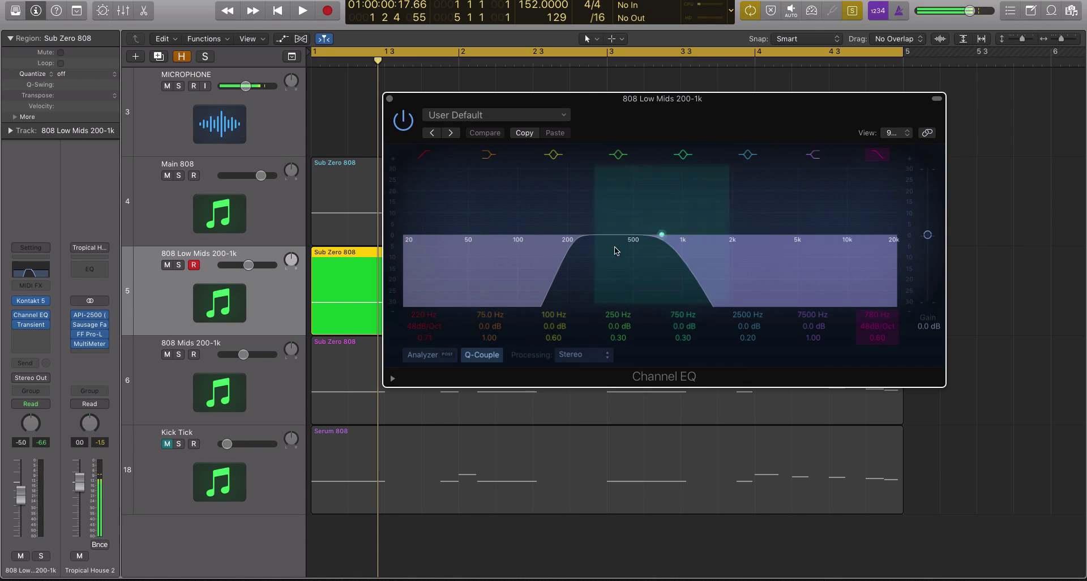
pyautogui.press('space')
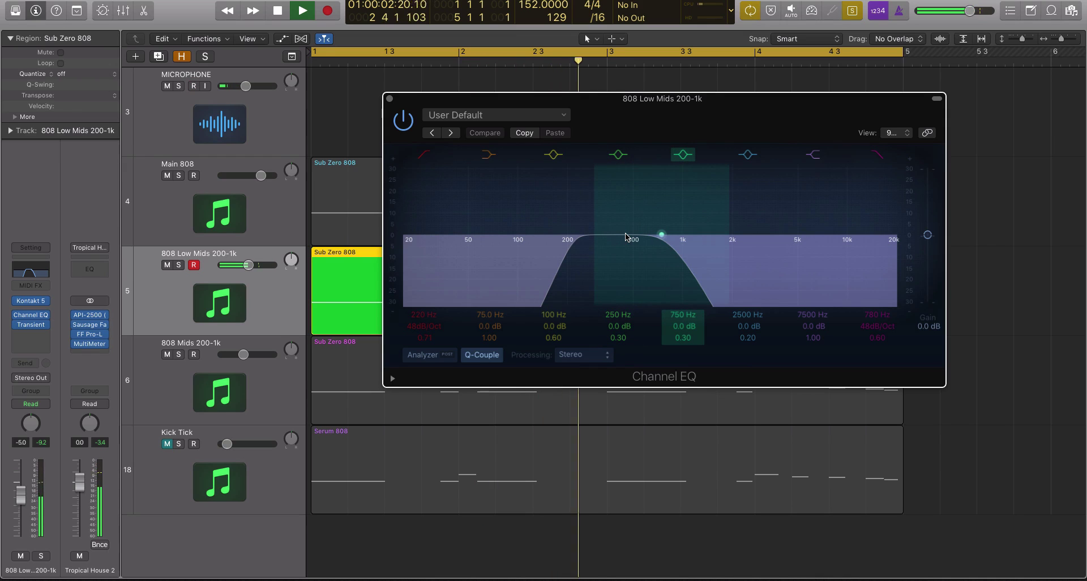
pyautogui.press('space')
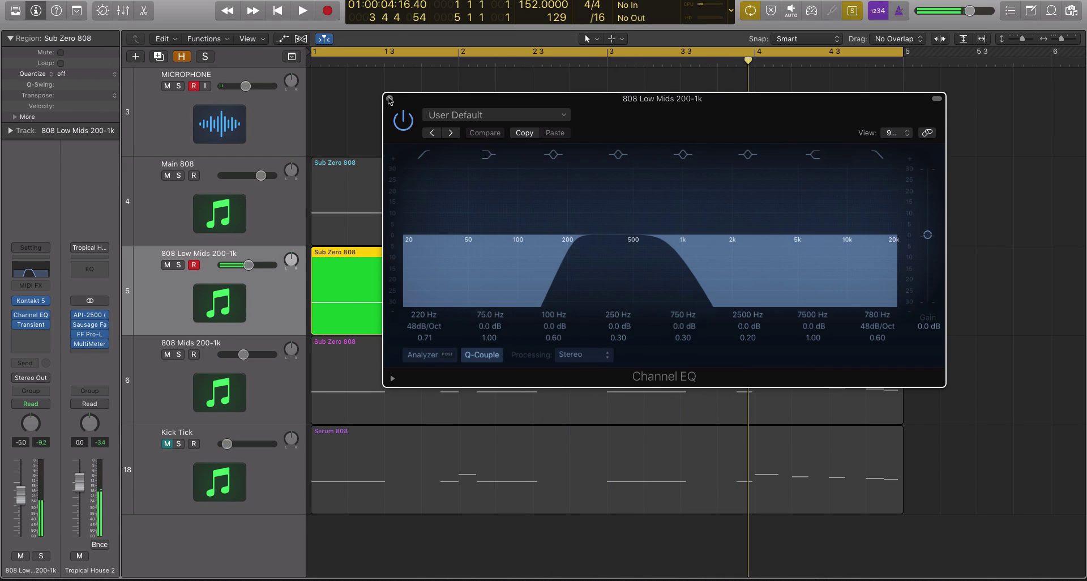
pyautogui.press('super+w')
# Set the Transient Shaper's Punch on the 808 Low Mids track to 3.8 dB, play the result, and close the plug-in
pyautogui.click(31, 327)
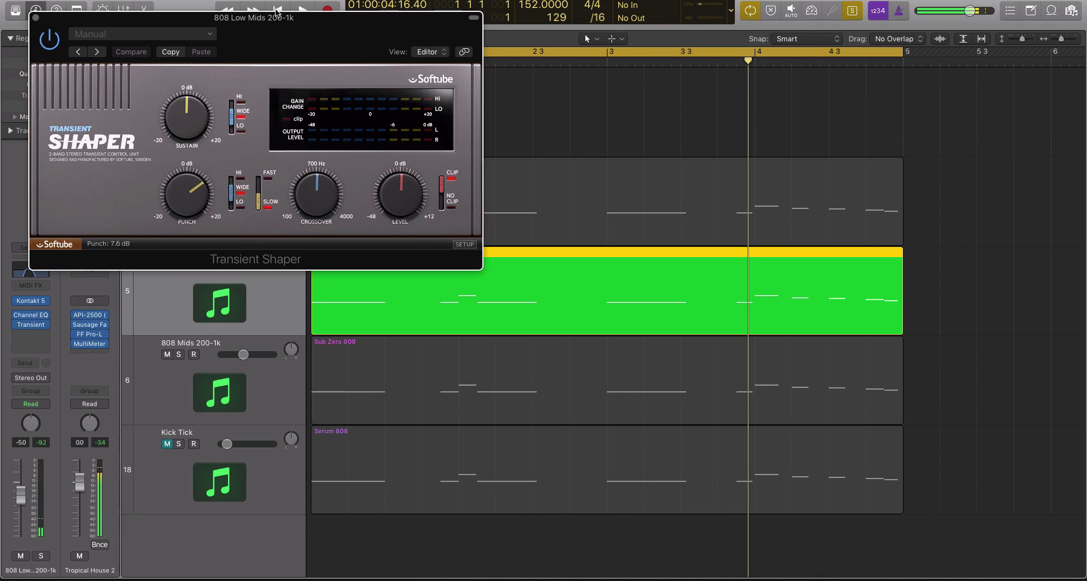
pyautogui.moveTo(248, 23); pyautogui.dragTo(527, 85)
pyautogui.moveTo(474, 257); pyautogui.dragTo(474, 260)
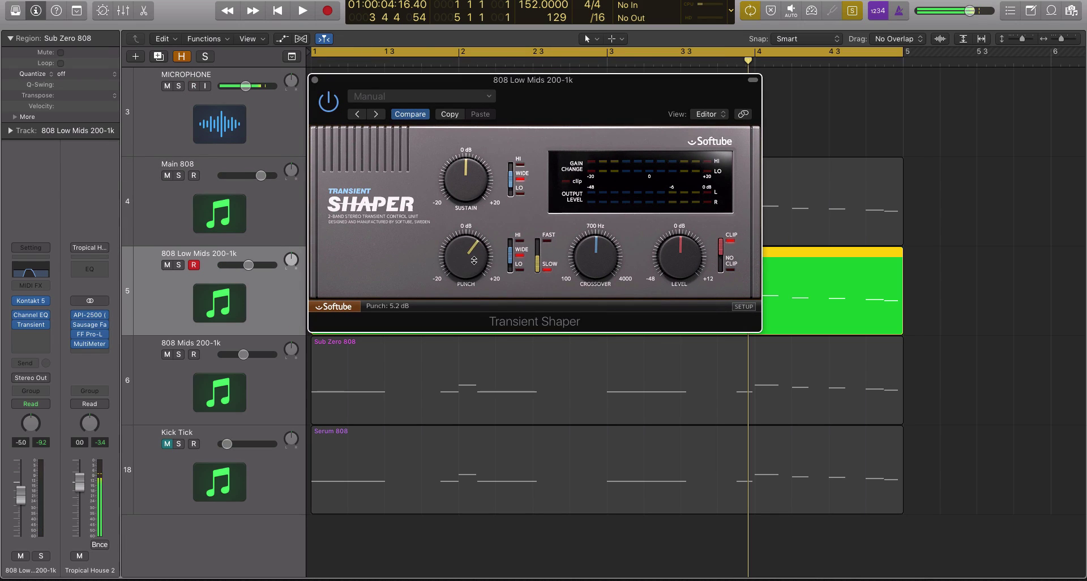
pyautogui.press('space')
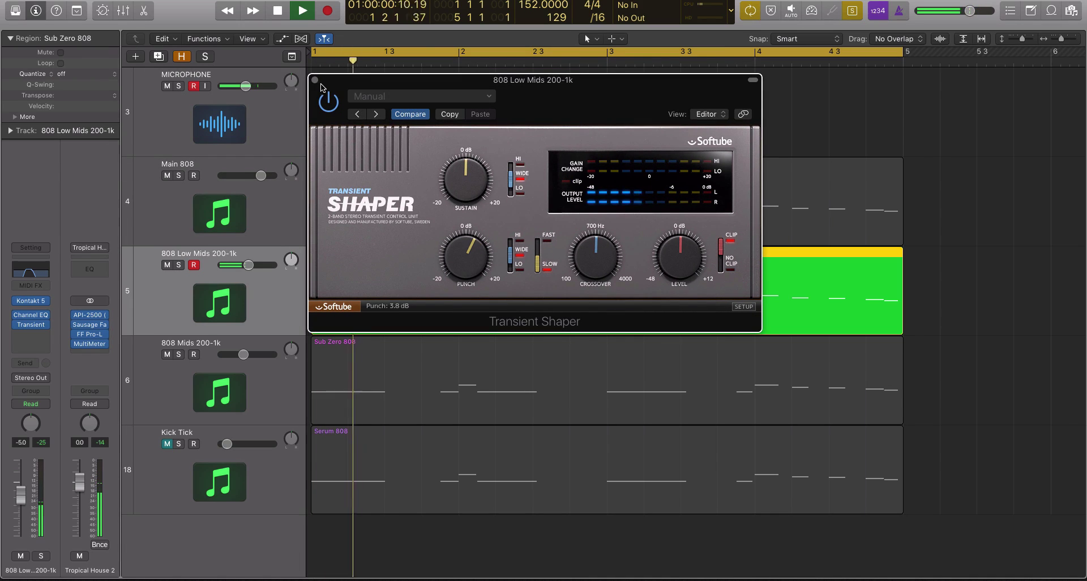
pyautogui.click(314, 80)
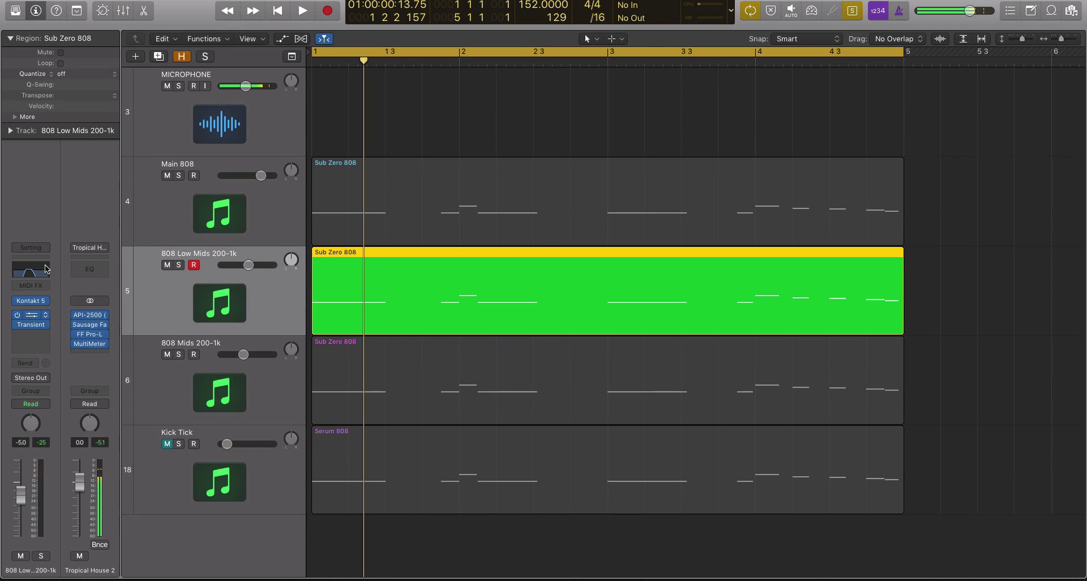
# Insert a Bitcrusher distortion in the empty slot after the Transient Shaper on the 808 Low Mids track
pyautogui.click(47, 269)
pyautogui.click(32, 335)
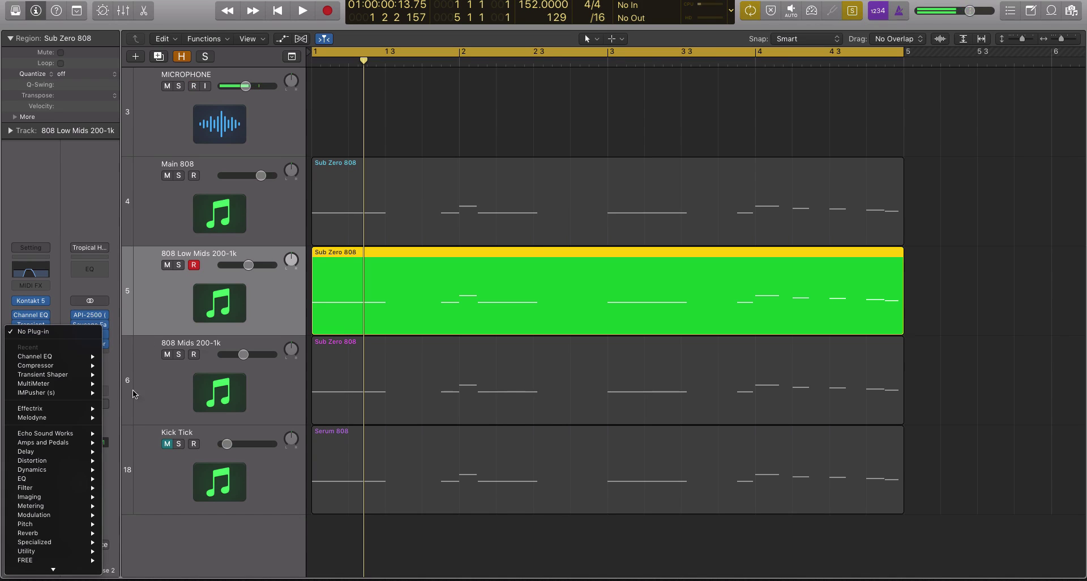
pyautogui.moveTo(77, 577)
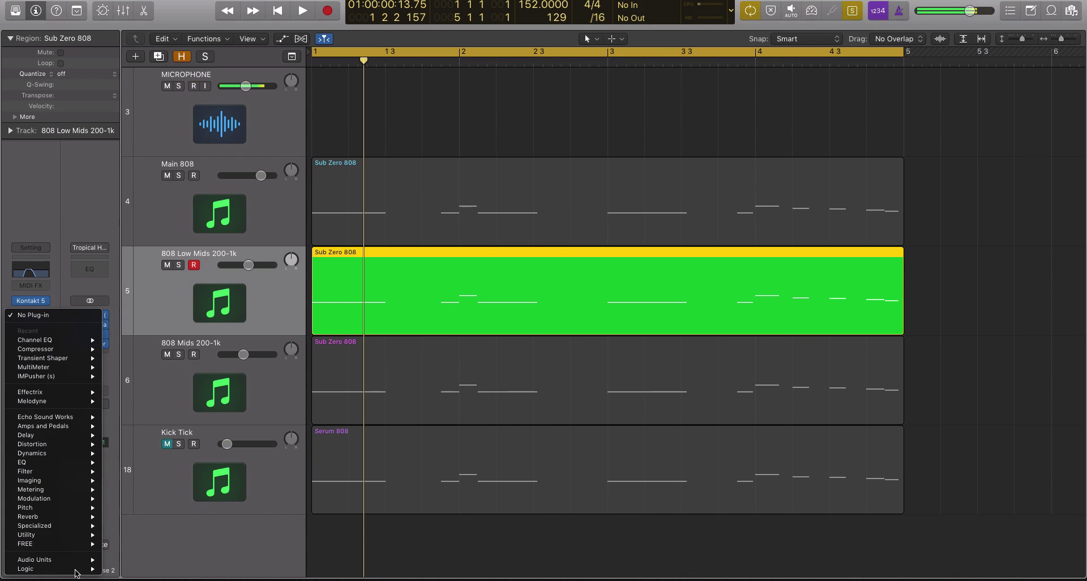
pyautogui.moveTo(64, 435)
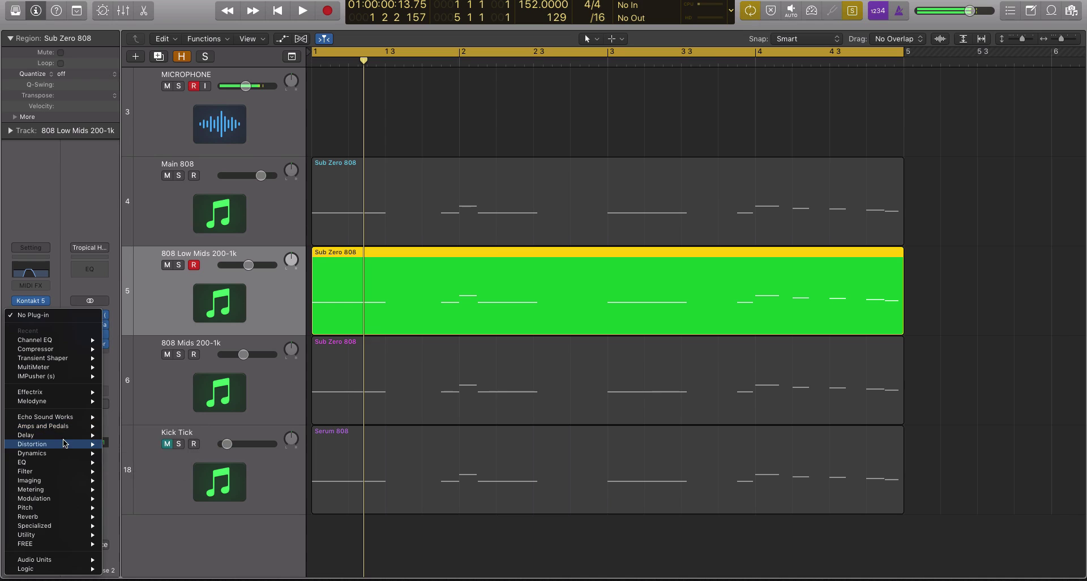
pyautogui.moveTo(170, 444)
pyautogui.click(211, 444)
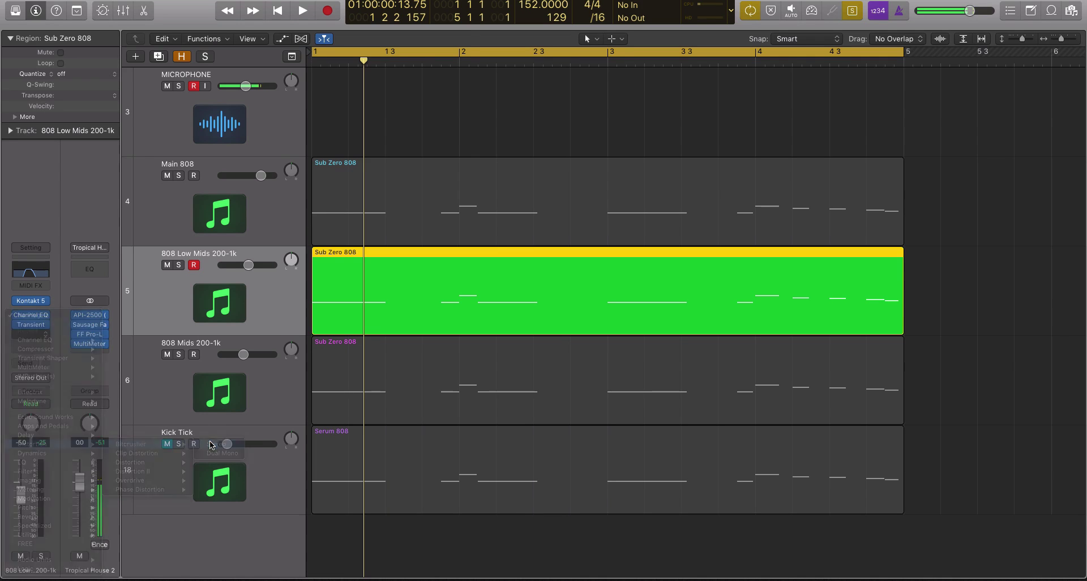
pyautogui.moveTo(327, 21); pyautogui.dragTo(592, 1)
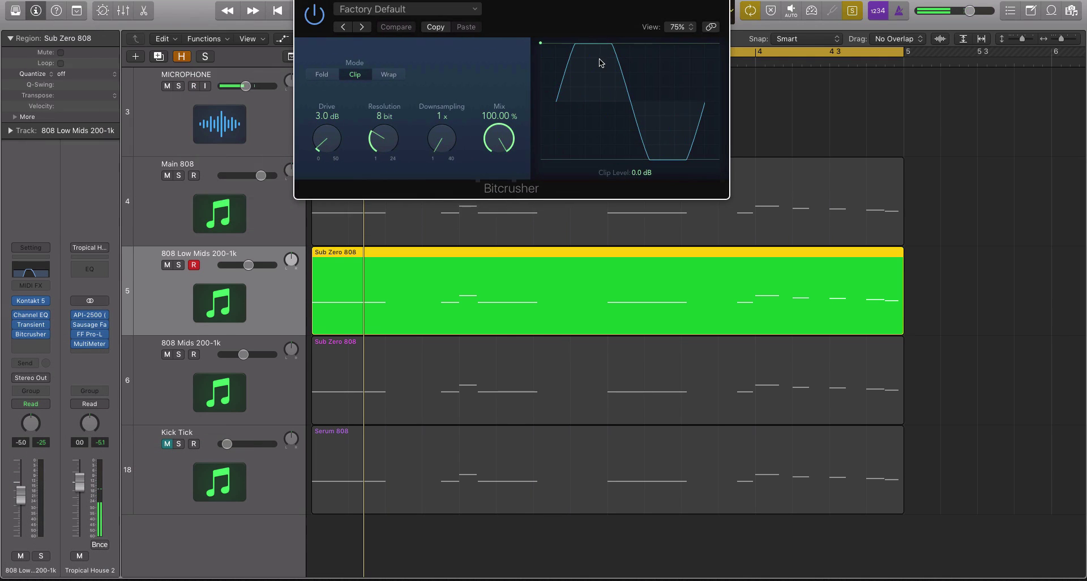
# Experiment with the Bitcrusher during playback, trying Mix at 9% and 100%, Resolution at 16 bit and Drive at 4.5 dB
pyautogui.press('space')
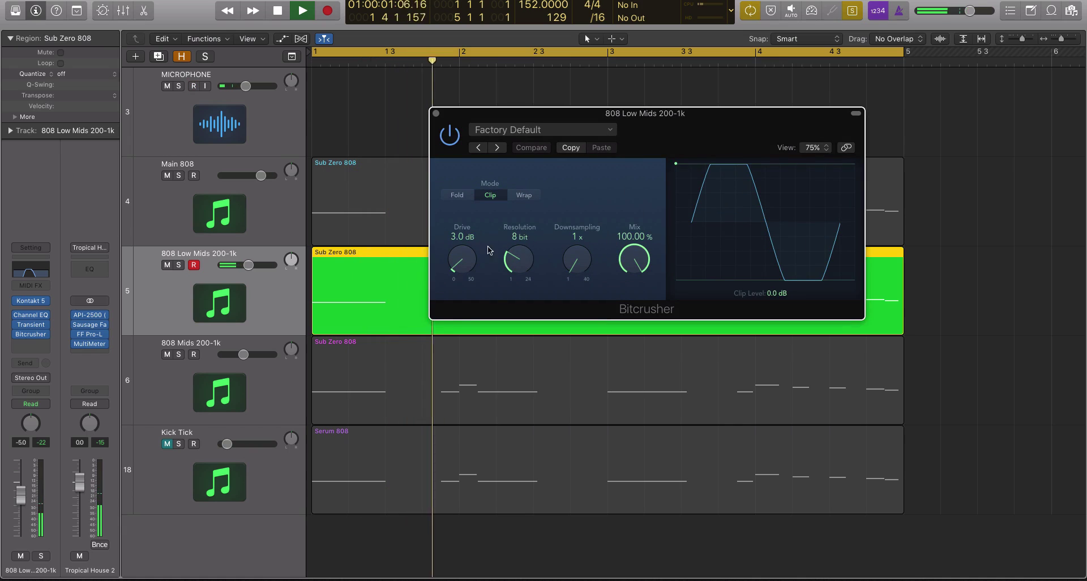
pyautogui.moveTo(634, 259); pyautogui.dragTo(632, 305)
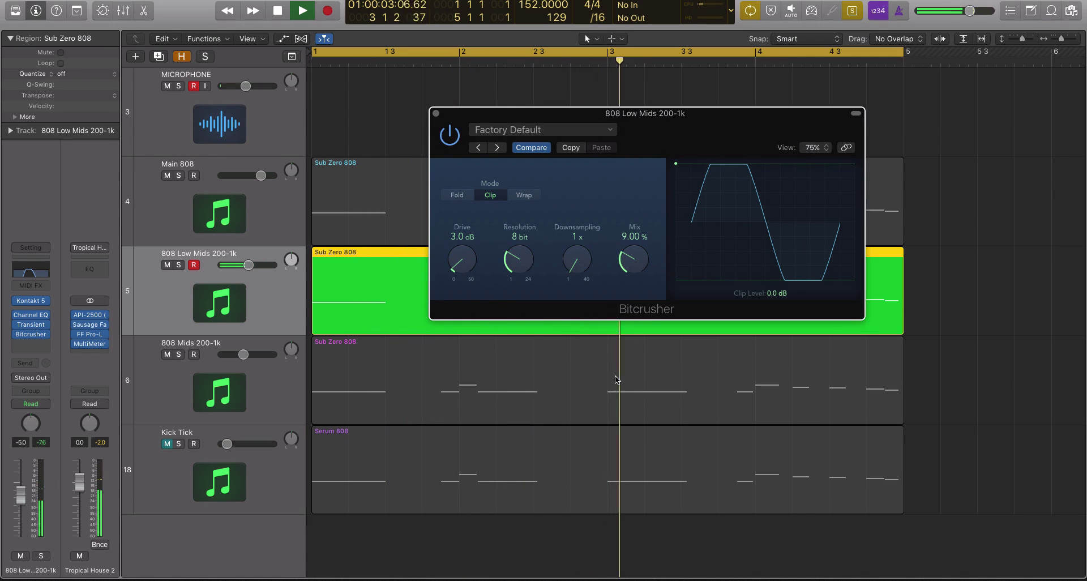
pyautogui.moveTo(530, 284); pyautogui.dragTo(535, 207)
pyautogui.moveTo(634, 261); pyautogui.dragTo(633, 182)
pyautogui.moveTo(462, 258)
pyautogui.mouseDown()
pyautogui.moveTo(464, 186)
pyautogui.moveTo(463, 256)
pyautogui.mouseUp()
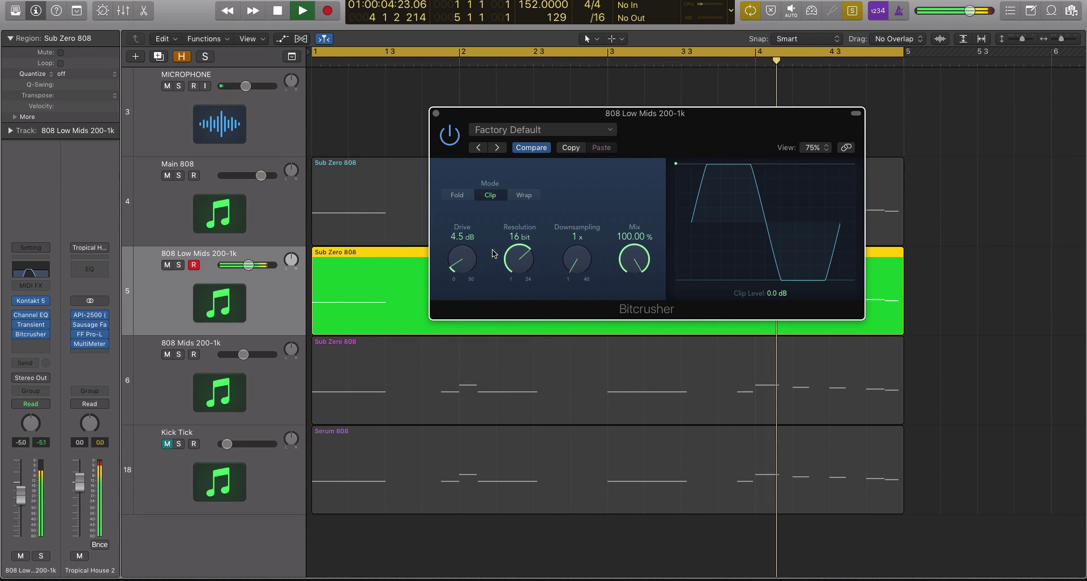
# Set the Bitcrusher to 12 bit Resolution, 0.0 dB Drive, 46.20% Mix and a Clip Level of -4.4 dB
pyautogui.moveTo(517, 259); pyautogui.dragTo(516, 283)
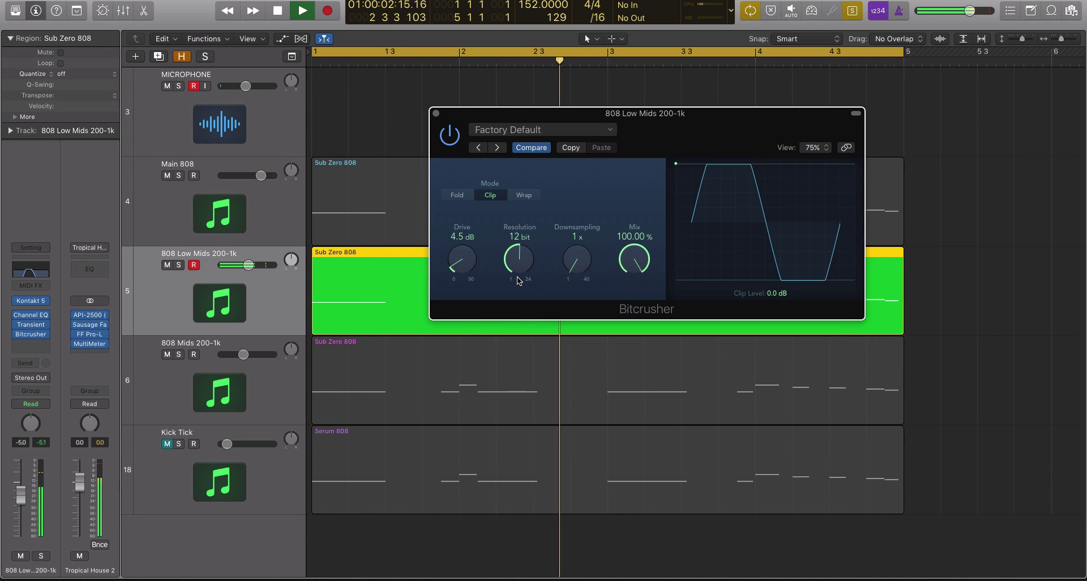
pyautogui.moveTo(633, 258); pyautogui.dragTo(648, 318)
pyautogui.moveTo(675, 164); pyautogui.dragTo(677, 186)
pyautogui.moveTo(528, 259); pyautogui.dragTo(529, 265)
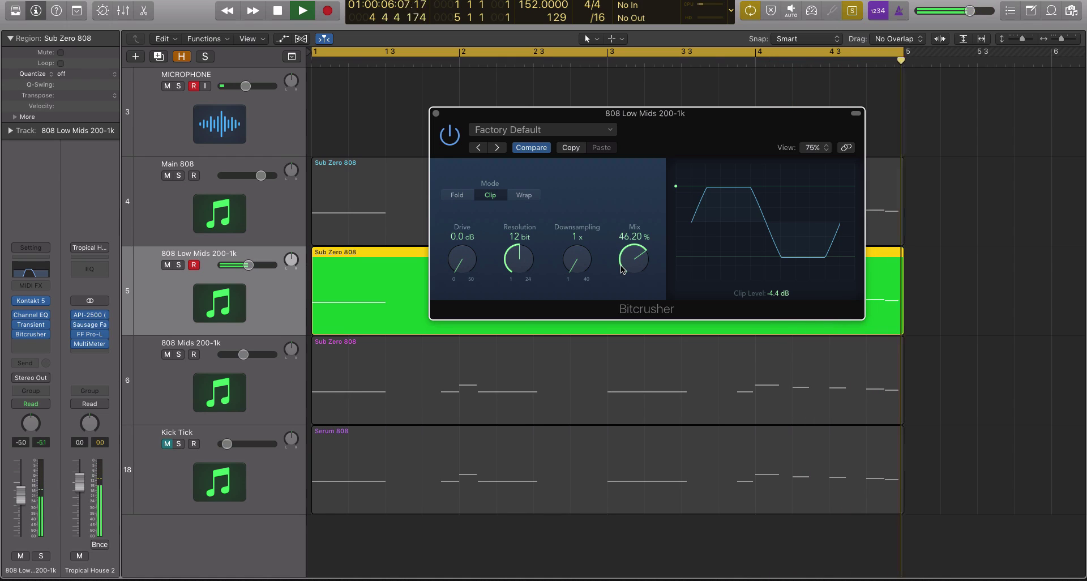
# Solo the Main 808 and 808 Low Mids regions together, play them, close the Bitcrusher, and turn solo off
pyautogui.press('space')
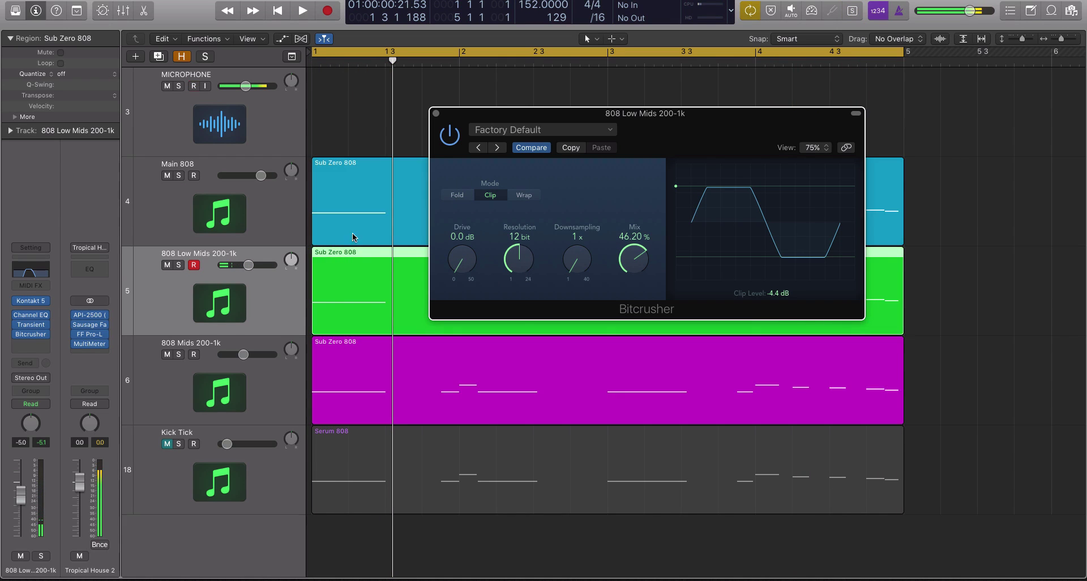
pyautogui.click(369, 202)
pyautogui.keyDown('shift'); pyautogui.click(373, 256); pyautogui.keyUp('shift')
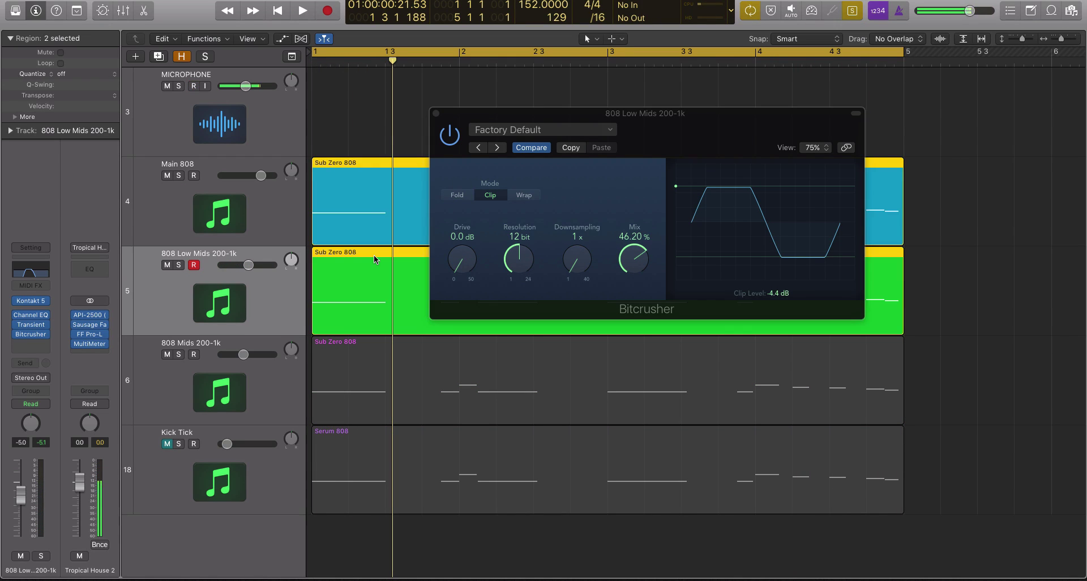
pyautogui.press('space')
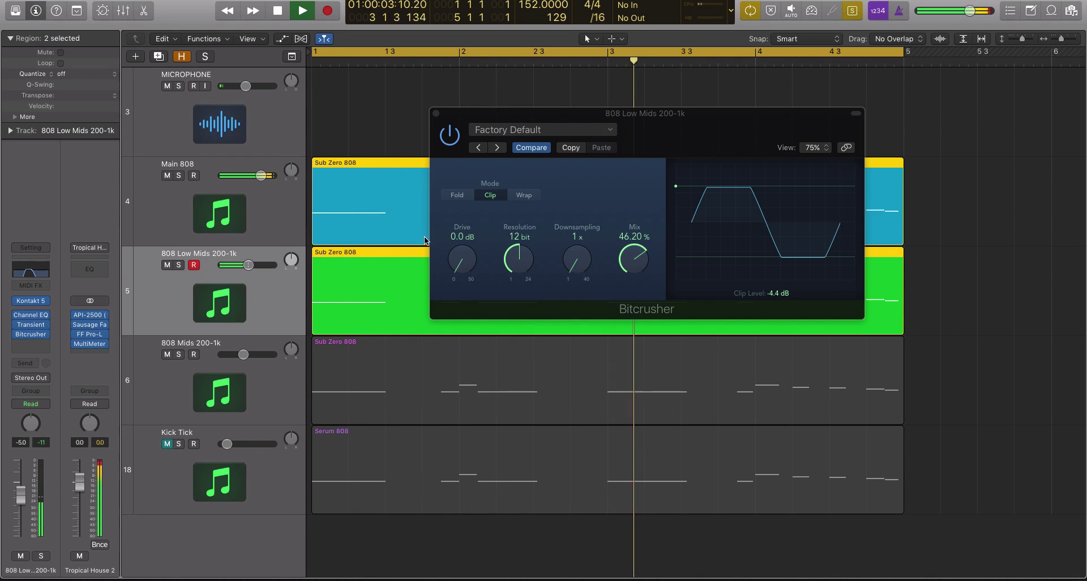
pyautogui.click(435, 116)
pyautogui.press('space')
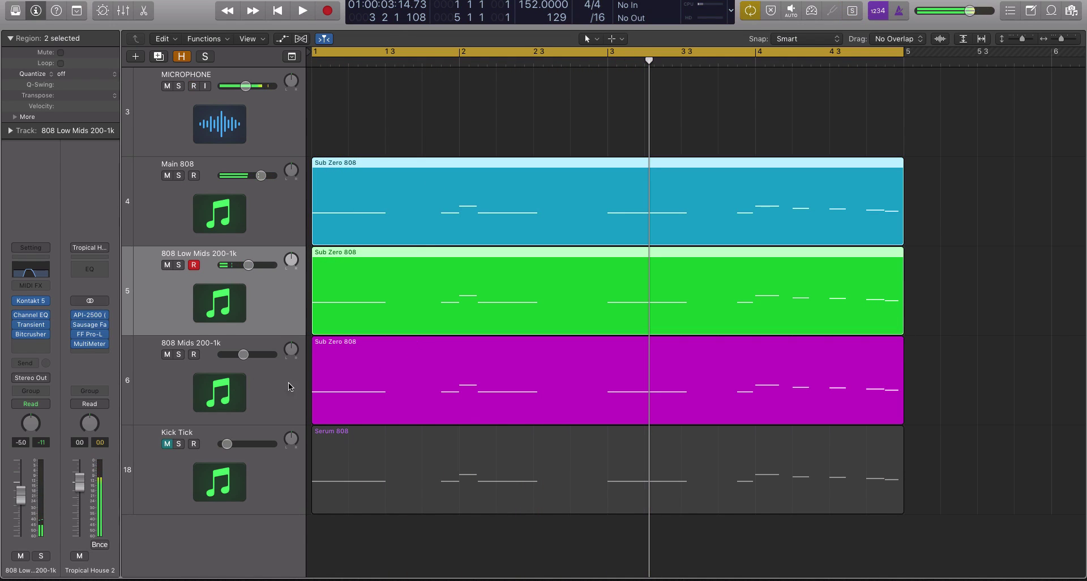
# Solo the 808 Mids track and set its Channel EQ low cut to 980 Hz with a Q of 0.75
pyautogui.click(283, 383)
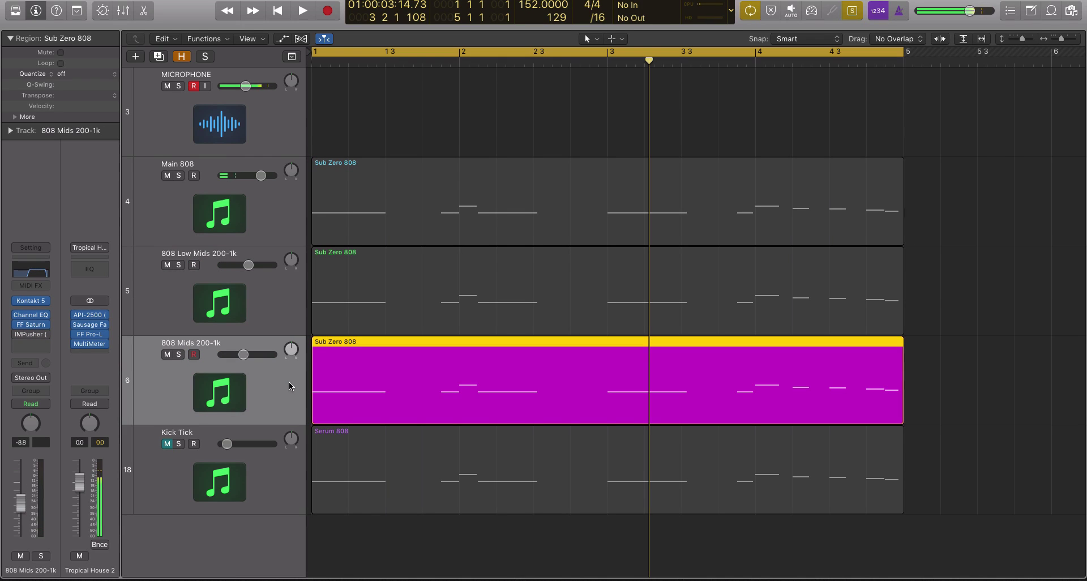
pyautogui.moveTo(14, 301)
pyautogui.click(30, 317)
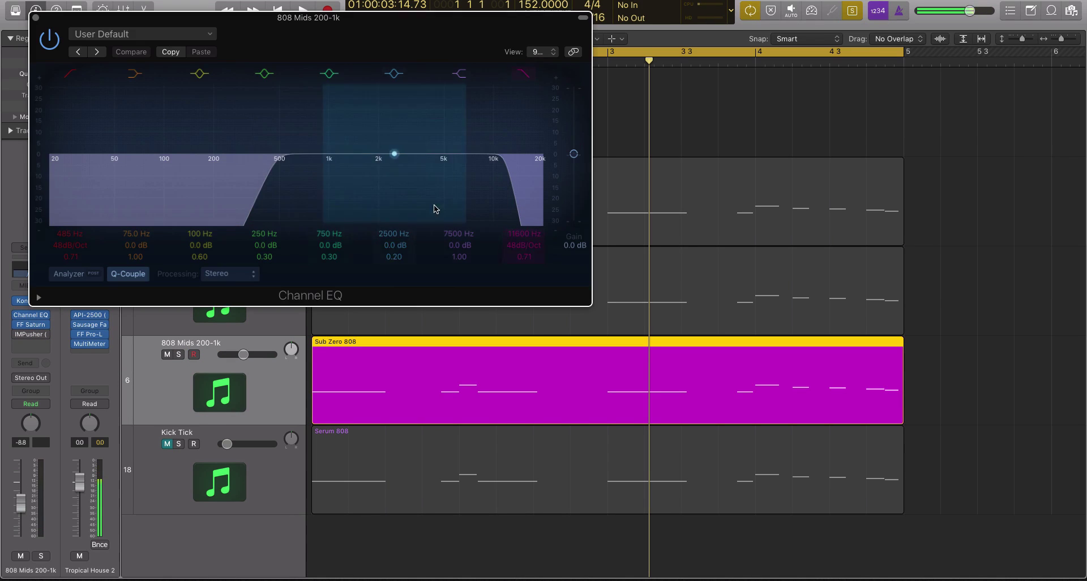
pyautogui.moveTo(290, 168); pyautogui.dragTo(336, 168)
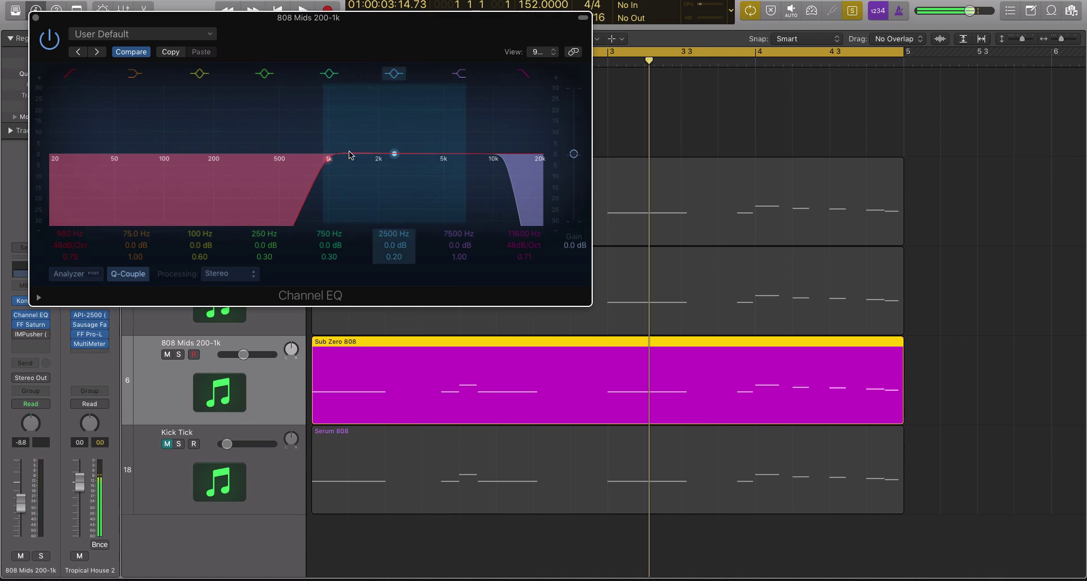
pyautogui.click(35, 17)
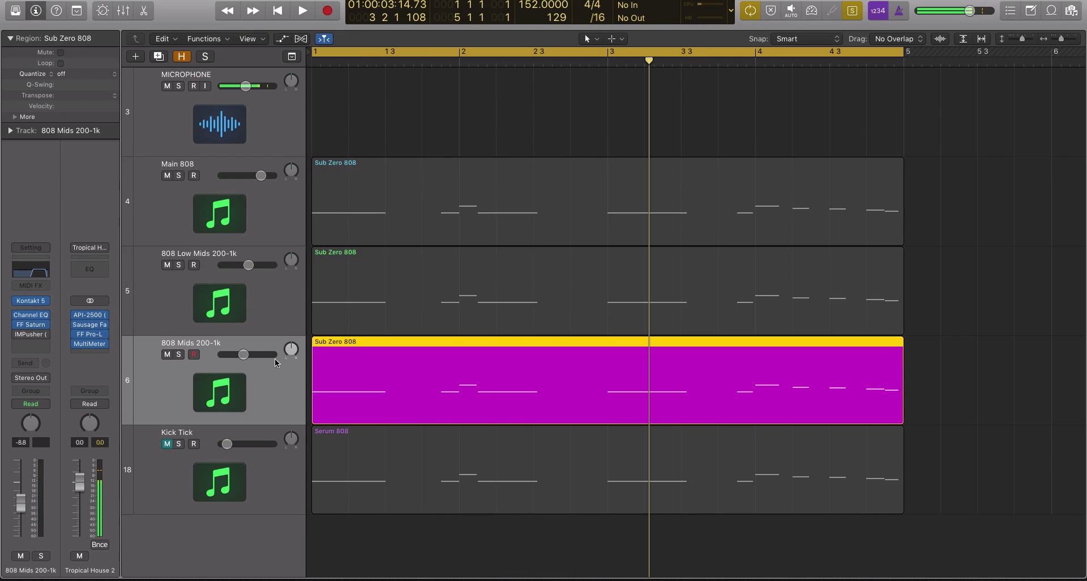
# Check the high-cut point in the 808 Low Mids track's Channel EQ and close the plug-in
pyautogui.press('Up')
pyautogui.click(30, 318)
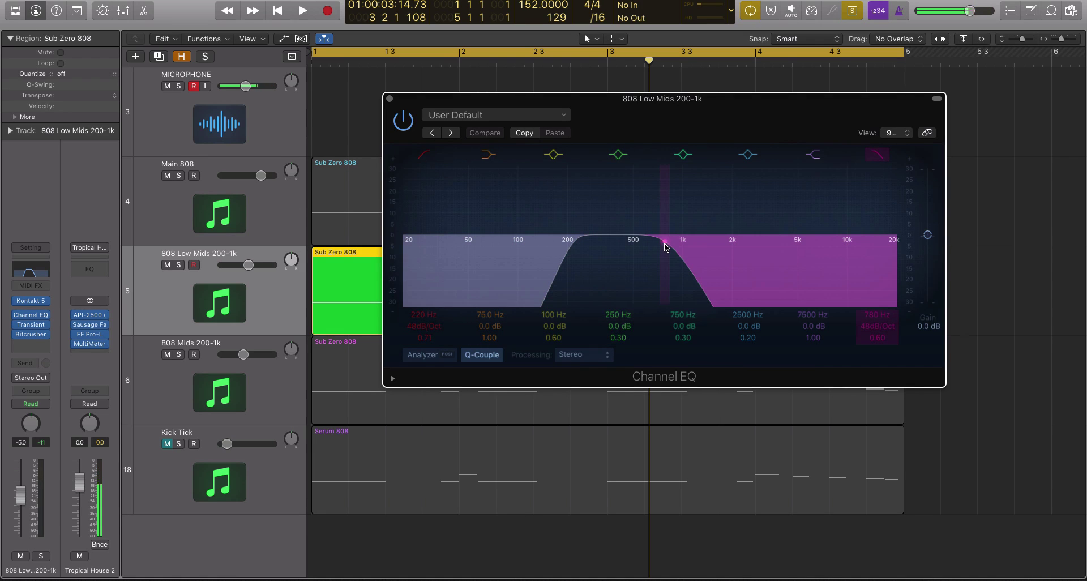
pyautogui.click(389, 98)
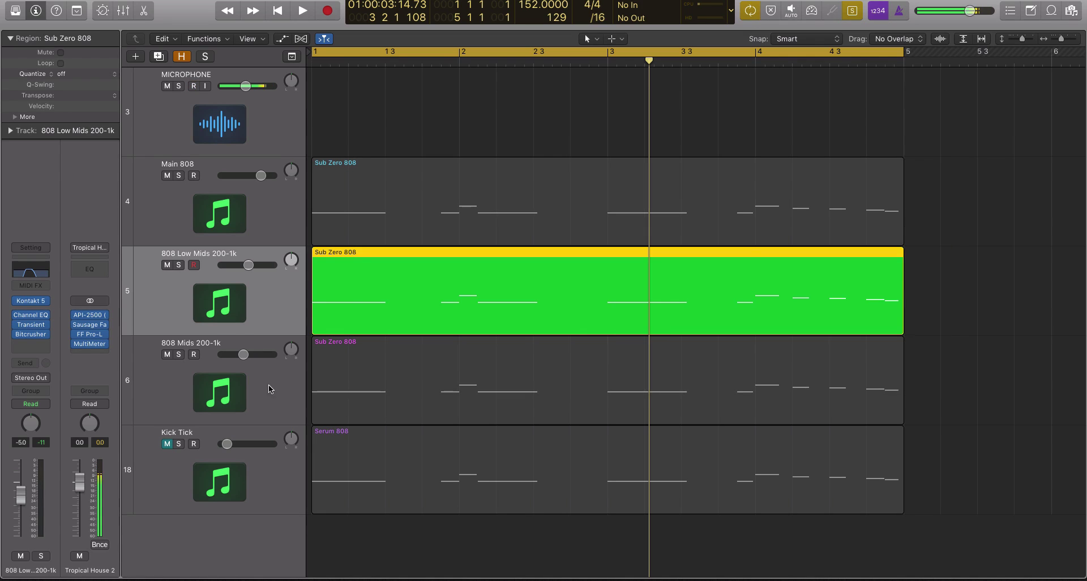
# Reopen the 808 Mids Channel EQ to examine its passband between the low and high cuts, and close it
pyautogui.click(247, 390)
pyautogui.click(25, 319)
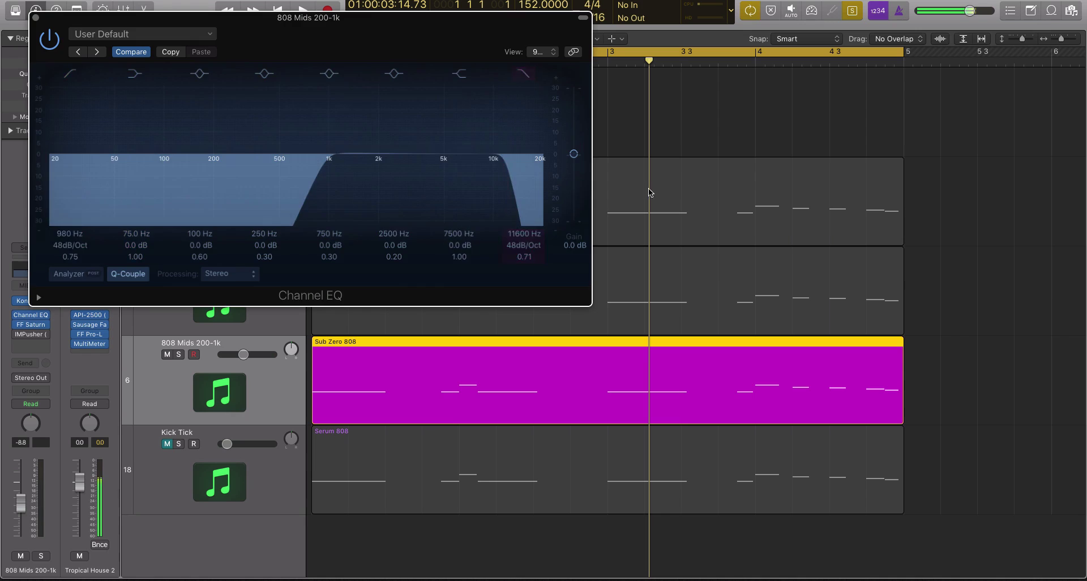
pyautogui.moveTo(140, 15); pyautogui.dragTo(454, 69)
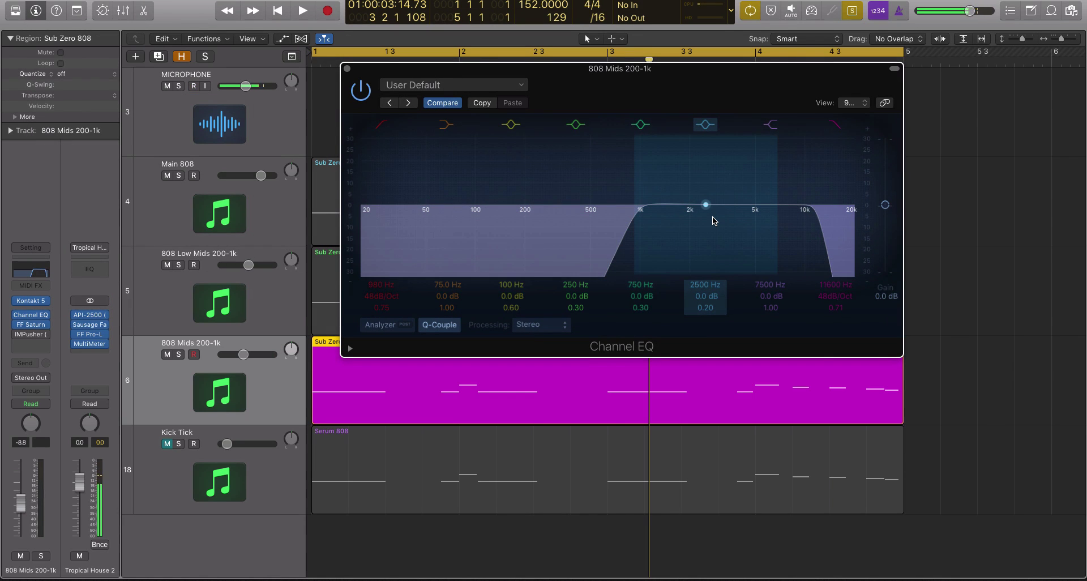
pyautogui.click(347, 68)
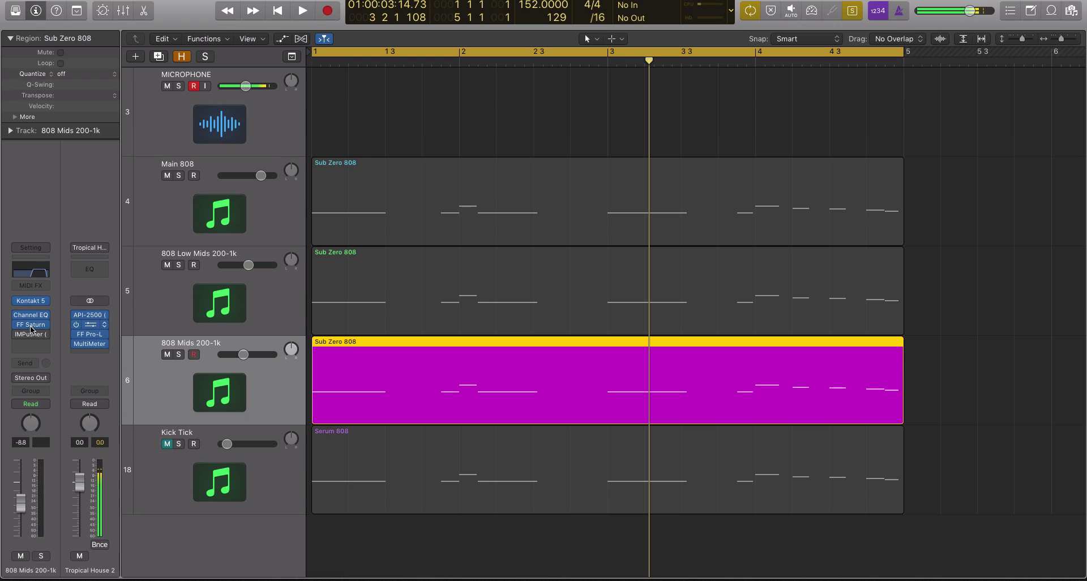
# Play the soloed 808 Mids layer with FF Saturn and IMPusher bypassed, and set its volume to 0.0 dB
pyautogui.press('space')
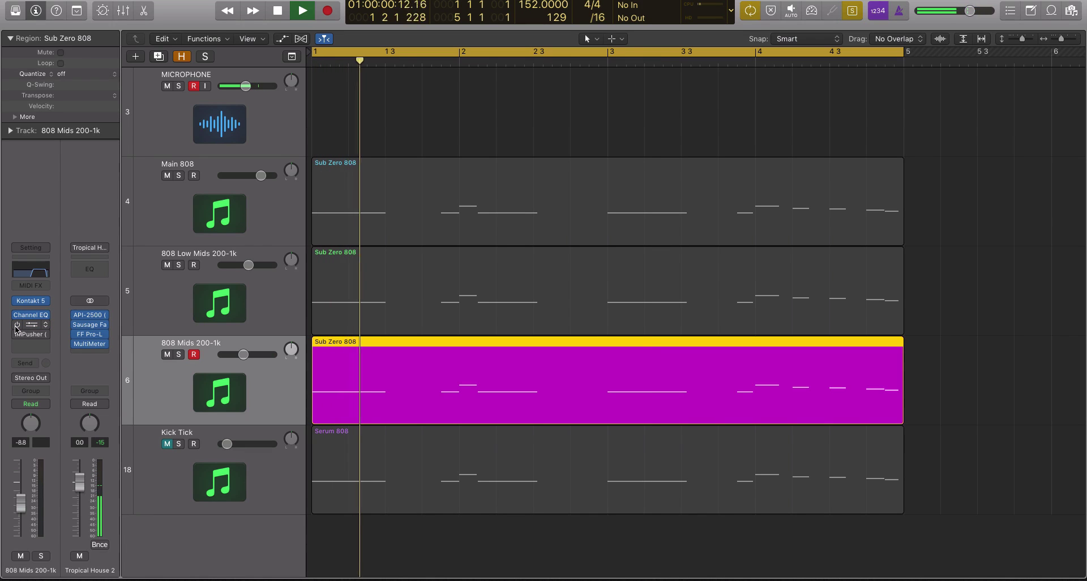
pyautogui.moveTo(243, 354); pyautogui.dragTo(269, 354)
pyautogui.press('space')
pyautogui.keyDown('alt'); pyautogui.click(269, 355); pyautogui.keyUp('alt')
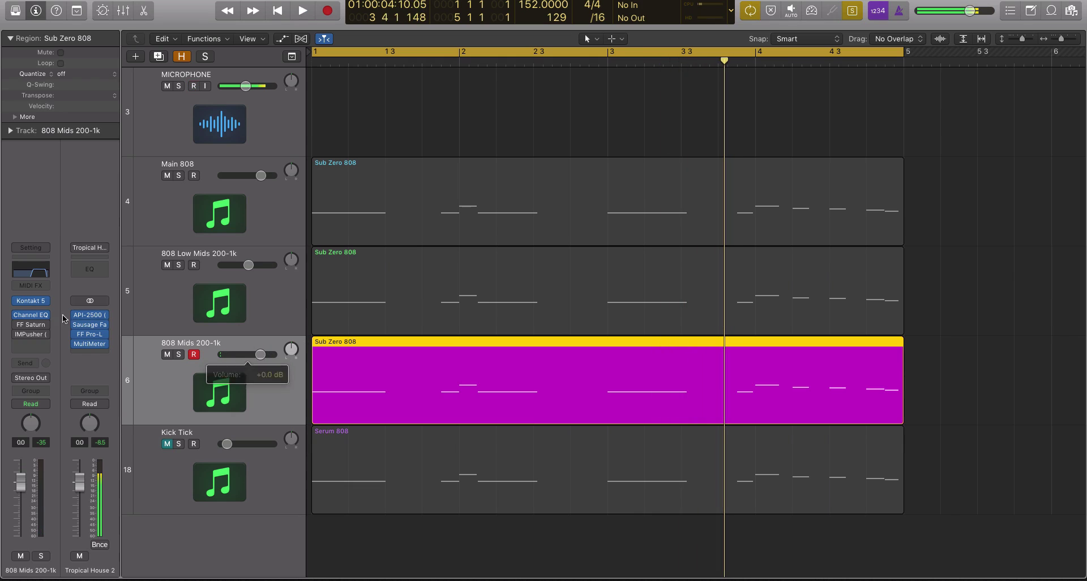
# Raise the band 1 treble to +1.78 dB in the 808 Mids track's FF Saturn during playback, and bypass the effect
pyautogui.click(35, 324)
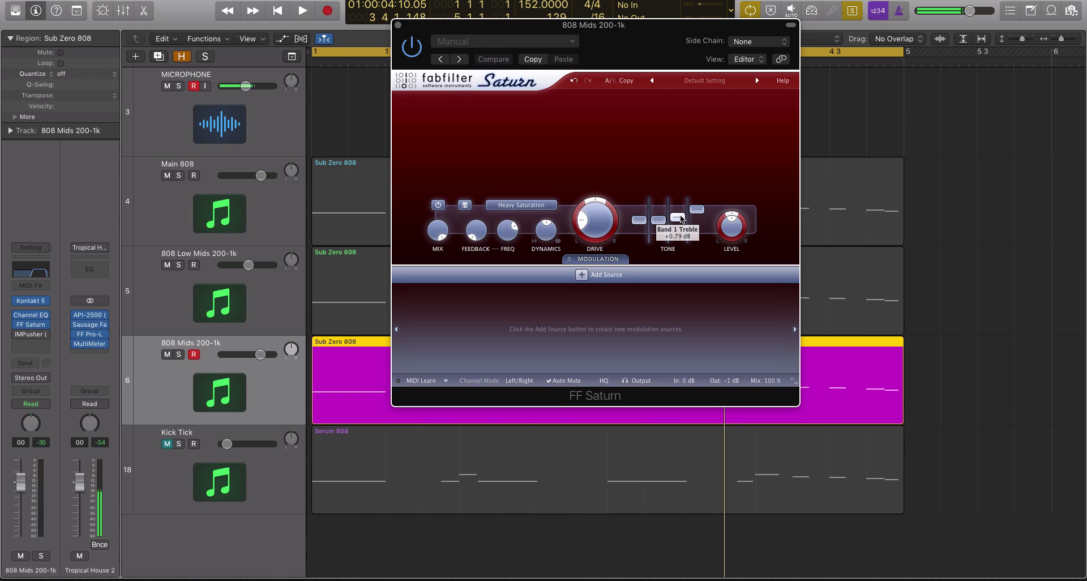
pyautogui.press('space')
pyautogui.moveTo(677, 219); pyautogui.dragTo(677, 214)
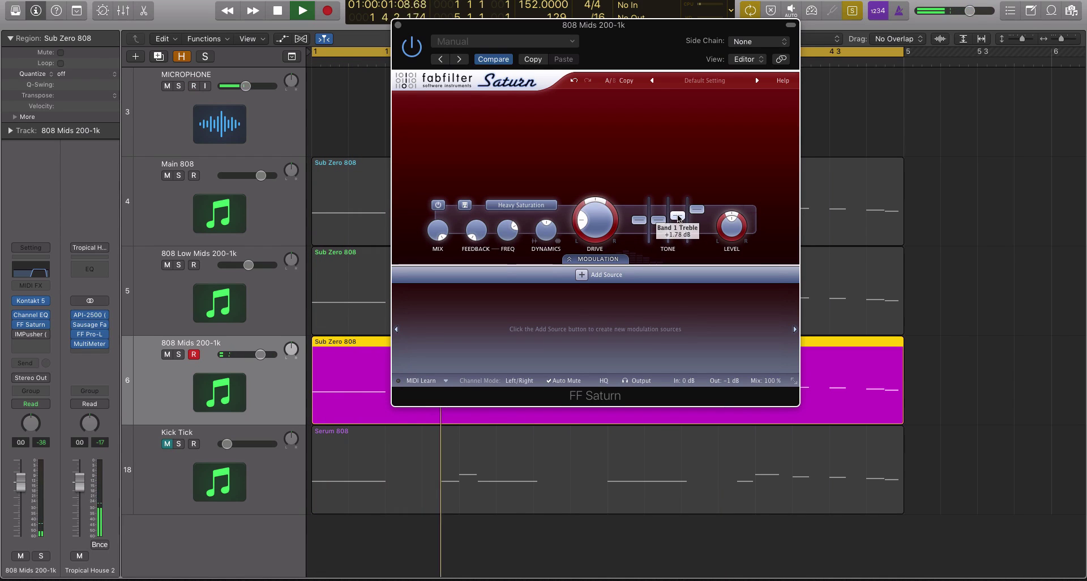
pyautogui.press('space')
pyautogui.click(17, 325)
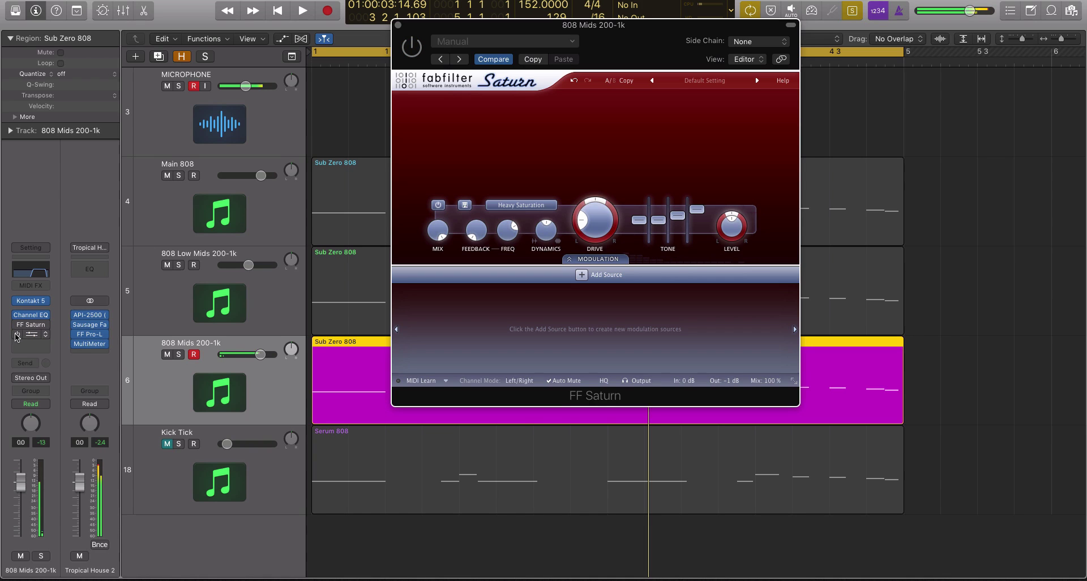
# Lower High and try a stronger Magic setting in the 808 Mids IMPusher during playback, and close both effect windows
pyautogui.click(35, 335)
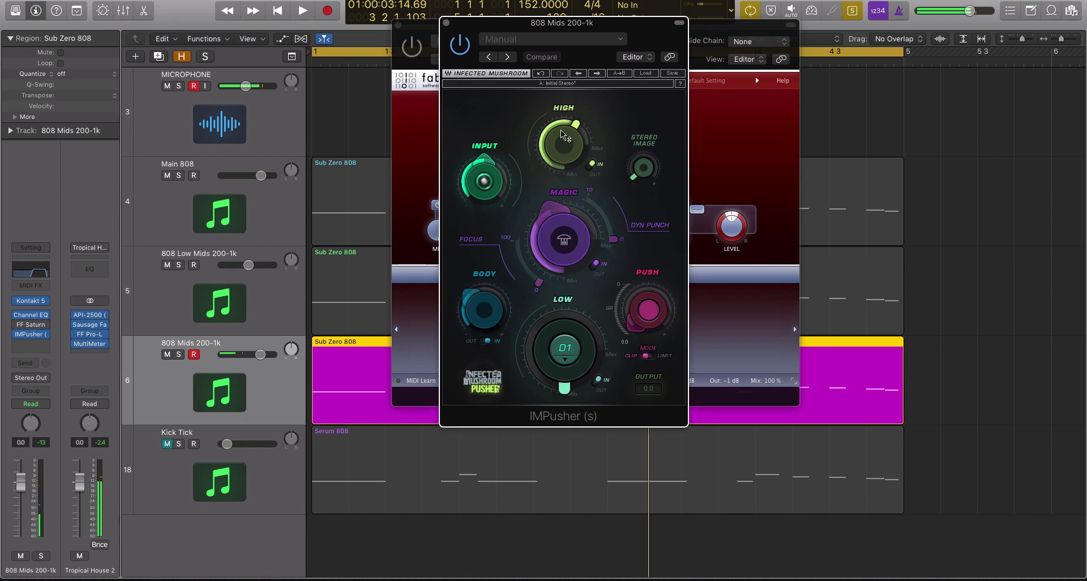
pyautogui.press('space')
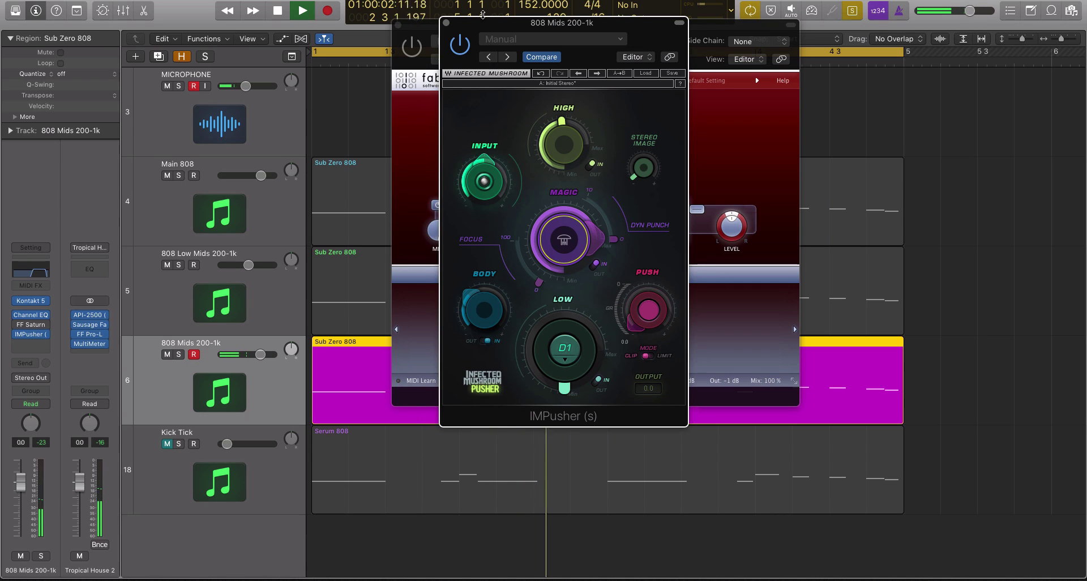
pyautogui.click(399, 29)
pyautogui.click(398, 26)
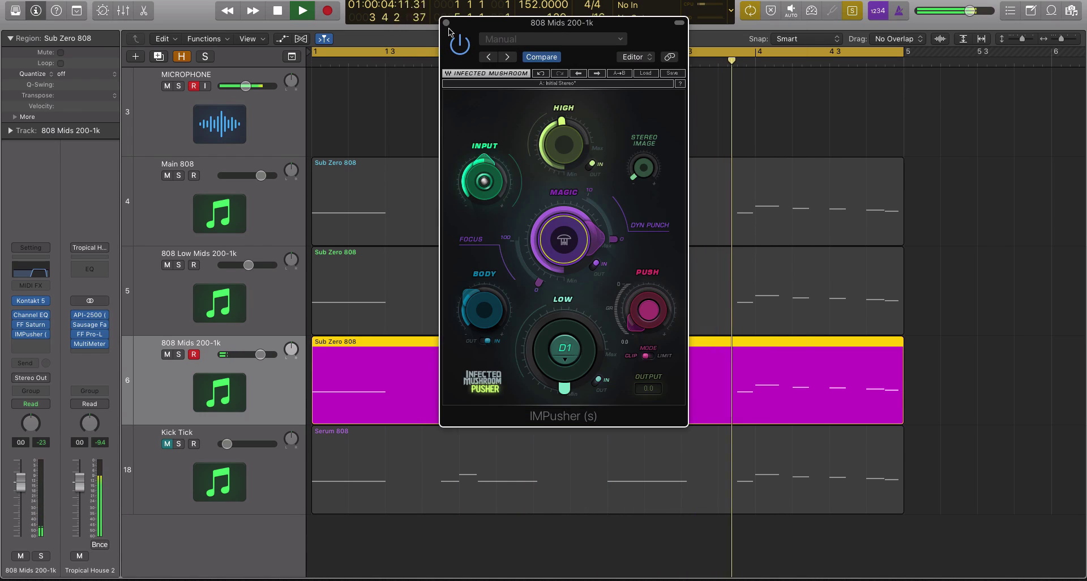
pyautogui.press('space')
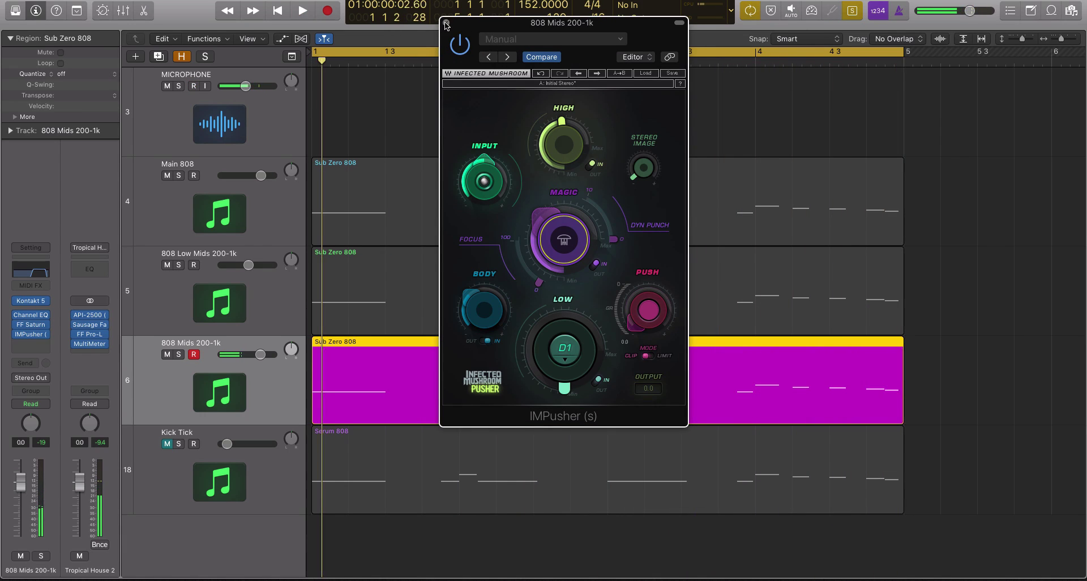
pyautogui.click(446, 23)
# Play the 808 Low Mids and 808 Mids regions together while lowering the low cut in the 808 Mids Channel EQ
pyautogui.click(25, 318)
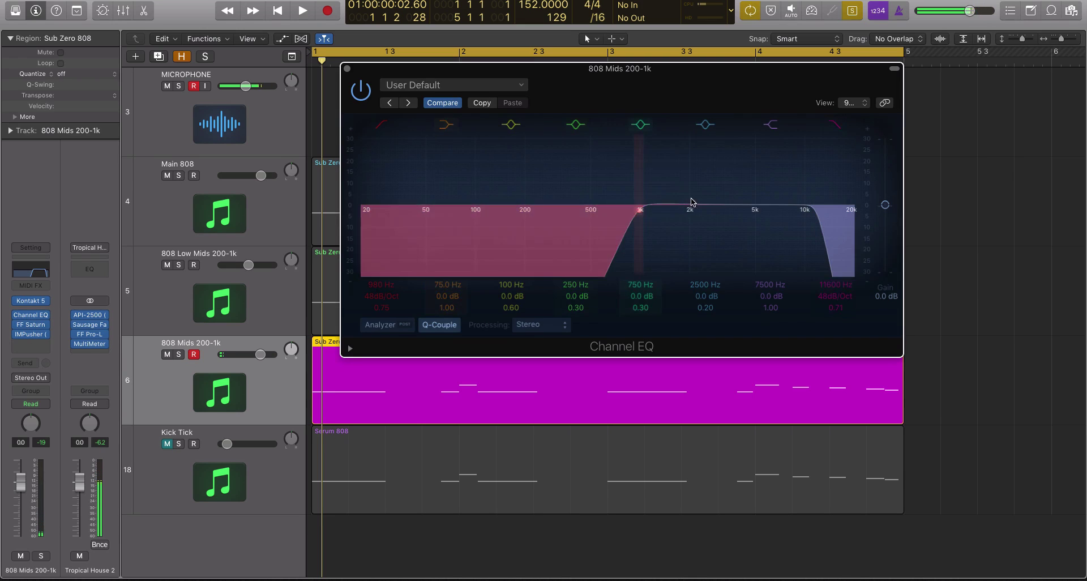
pyautogui.keyDown('shift'); pyautogui.click(338, 276); pyautogui.keyUp('shift')
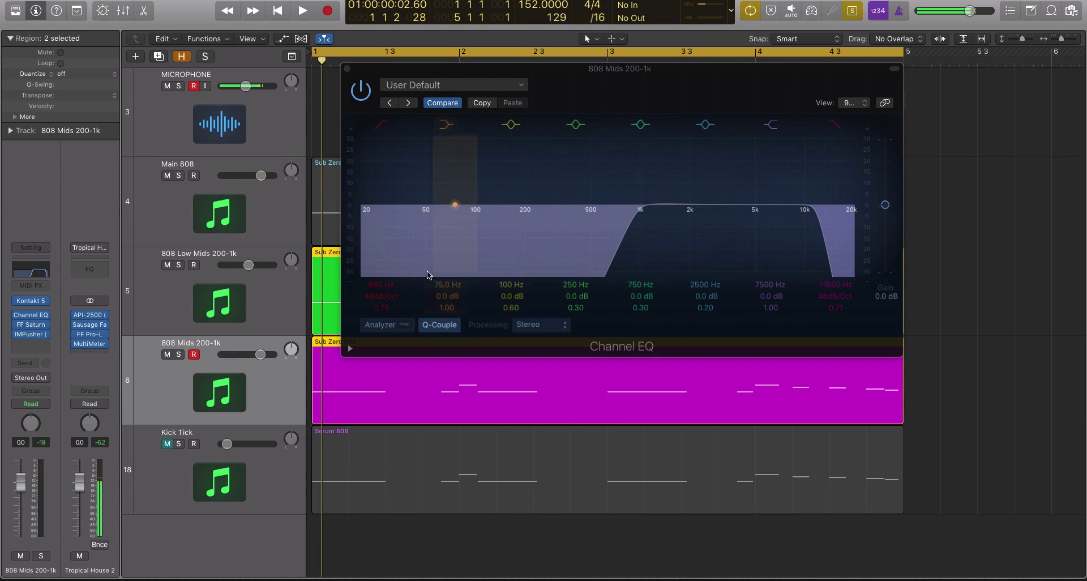
pyautogui.click(451, 214)
pyautogui.press('space')
pyautogui.moveTo(639, 225); pyautogui.dragTo(614, 226)
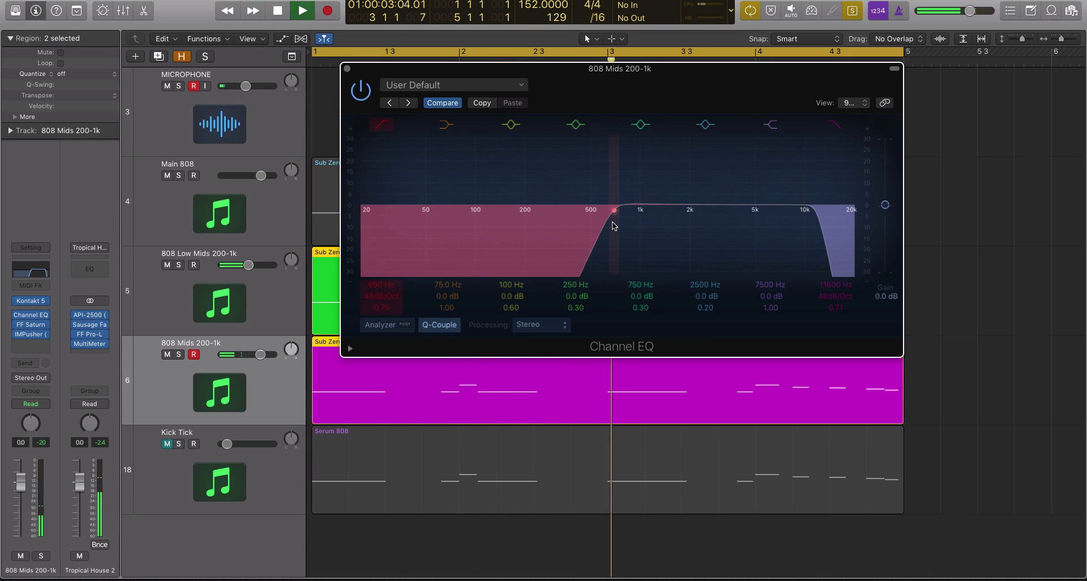
pyautogui.press('v')
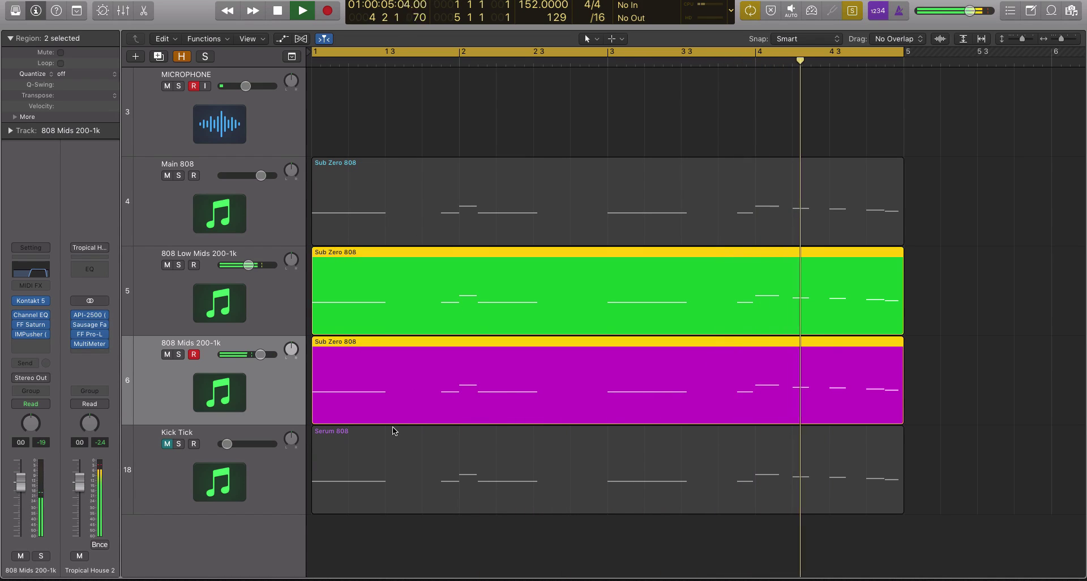
# Examine the combined spectrum of the two mid layers in the output channel's MultiMeter during playback, and close it
pyautogui.click(89, 344)
pyautogui.moveTo(657, 268); pyautogui.dragTo(626, 149)
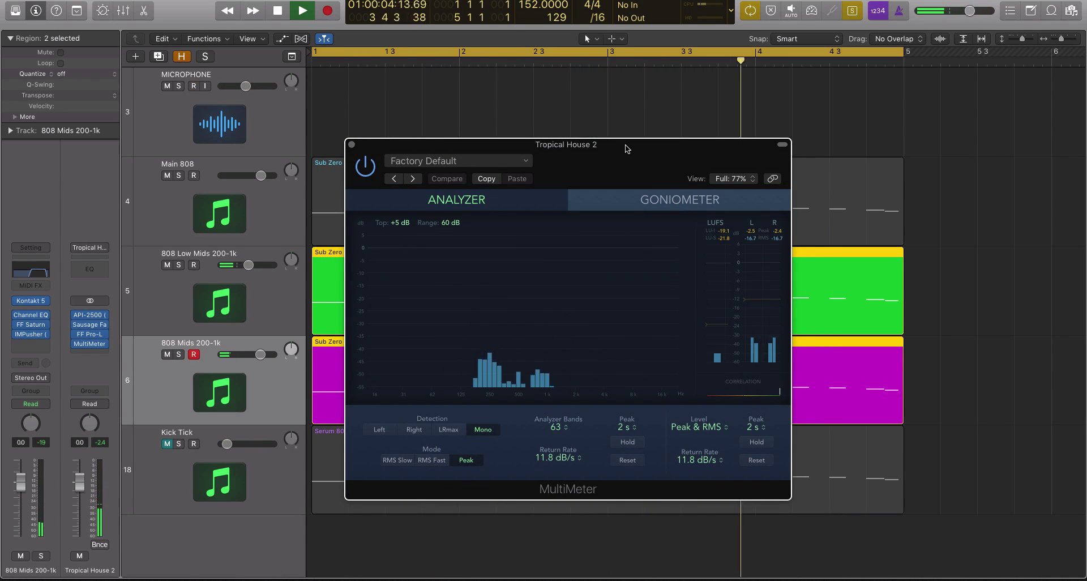
pyautogui.press('space')
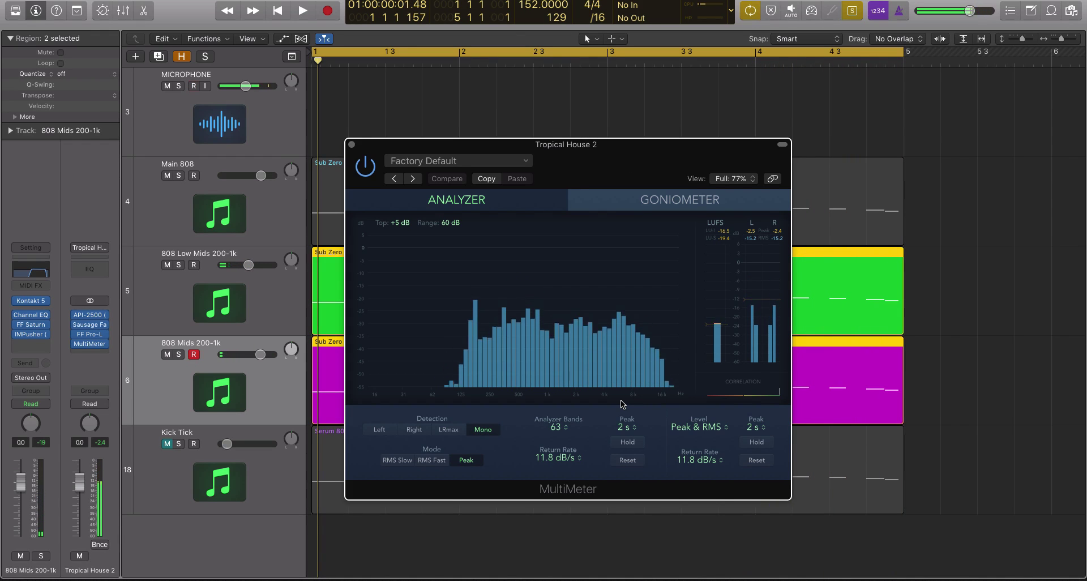
pyautogui.click(352, 145)
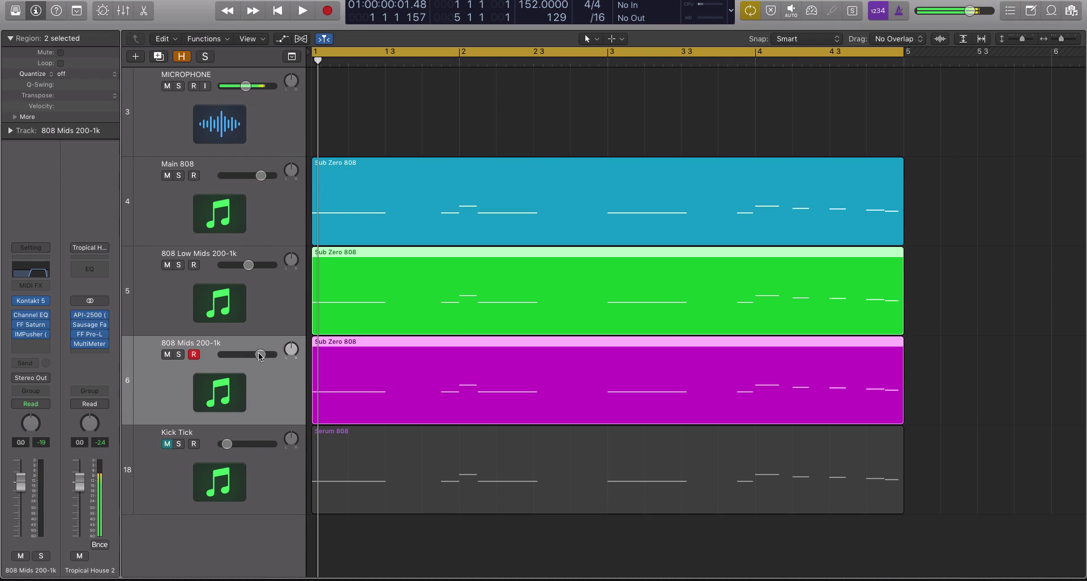
# Play all unmuted 808 layers together and set the 808 Mids volume to -6.8 dB against the others
pyautogui.moveTo(259, 355); pyautogui.dragTo(255, 354)
pyautogui.click(248, 265)
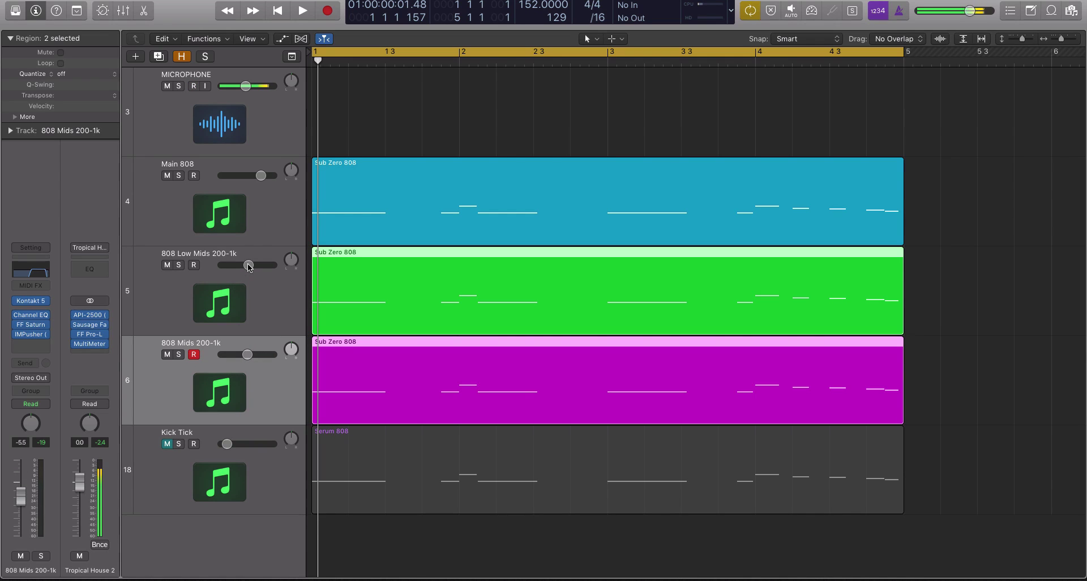
pyautogui.press('space')
pyautogui.moveTo(247, 354); pyautogui.dragTo(238, 354)
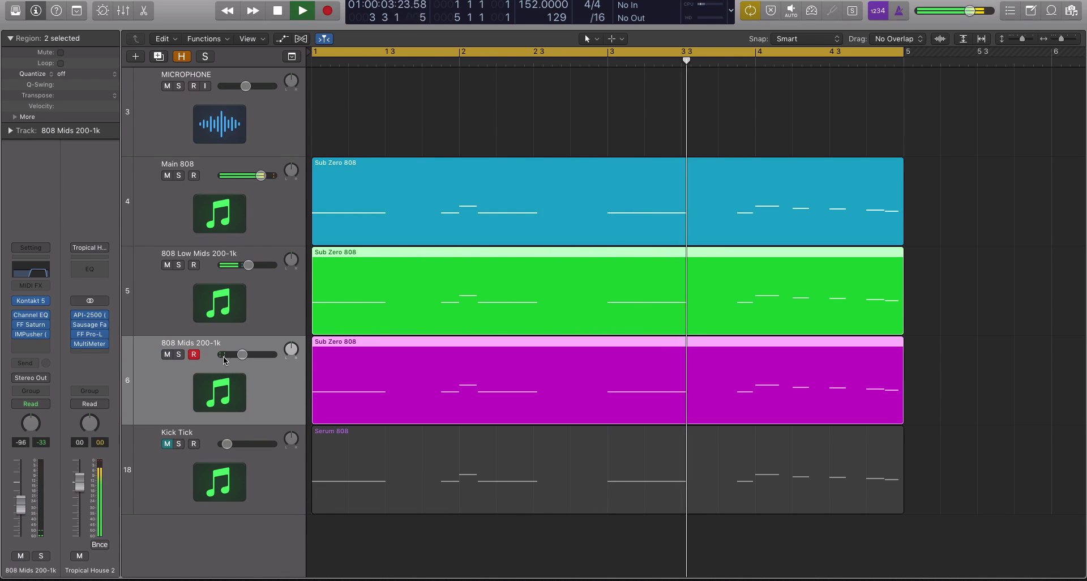
pyautogui.moveTo(242, 355); pyautogui.dragTo(247, 355)
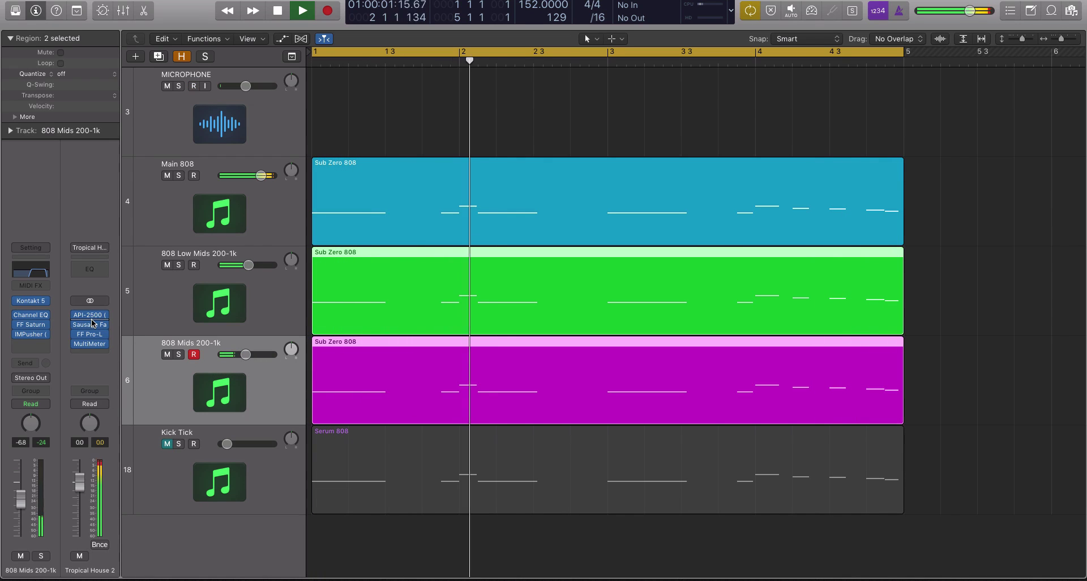
pyautogui.moveTo(92, 318)
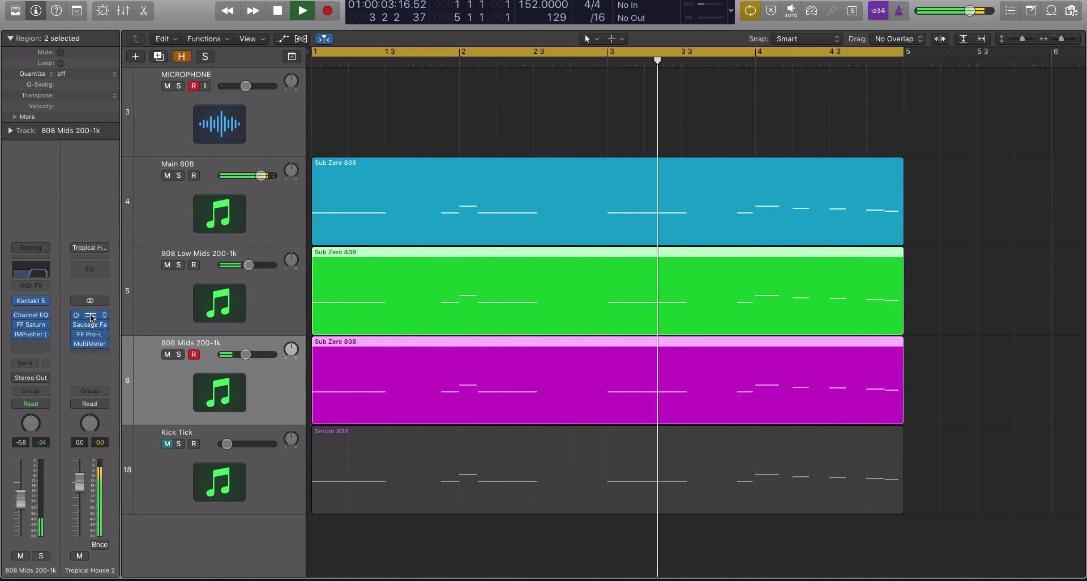
pyautogui.press('space')
# Solo the 808 Mids region and raise the ADSR sustain of Axis 808 Long in its Kontakt instrument, auditioning the sound
pyautogui.hotkey('ctrl', 's')
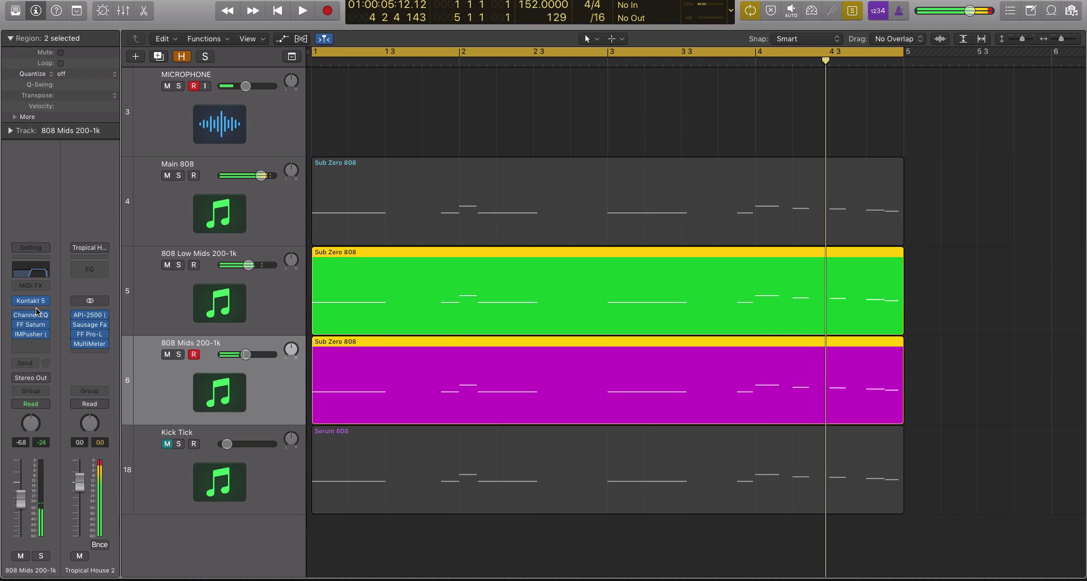
pyautogui.click(31, 303)
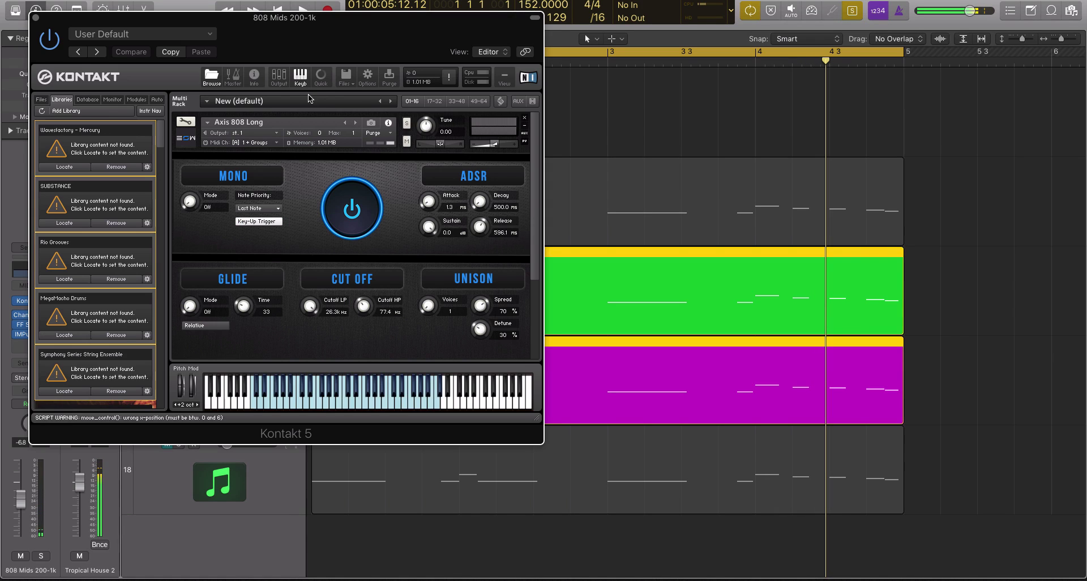
pyautogui.moveTo(363, 17); pyautogui.dragTo(542, 56)
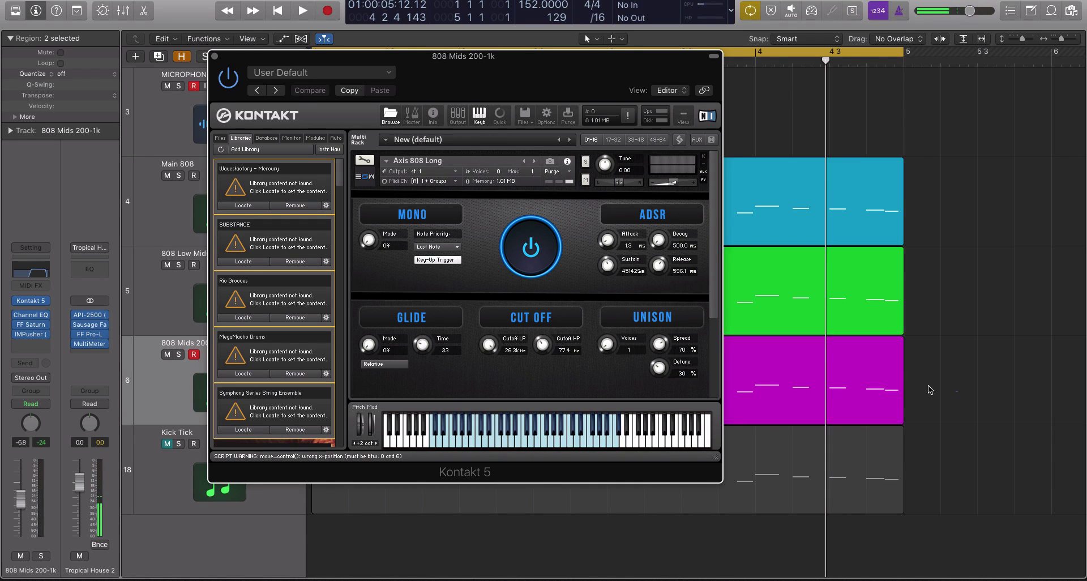
pyautogui.click(722, 339)
pyautogui.press('space')
pyautogui.click(260, 109)
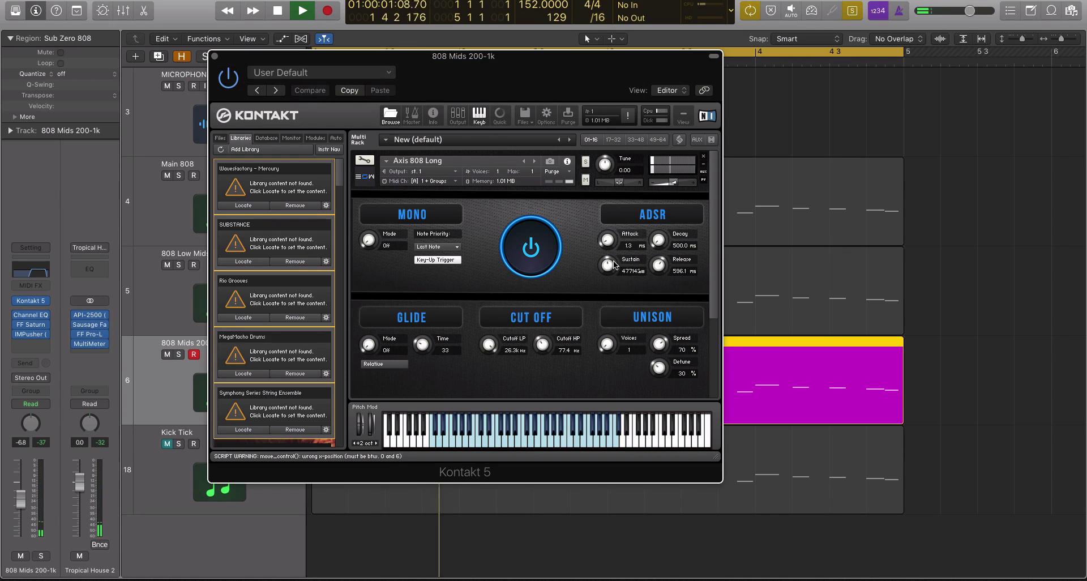
pyautogui.press('space')
pyautogui.click(214, 56)
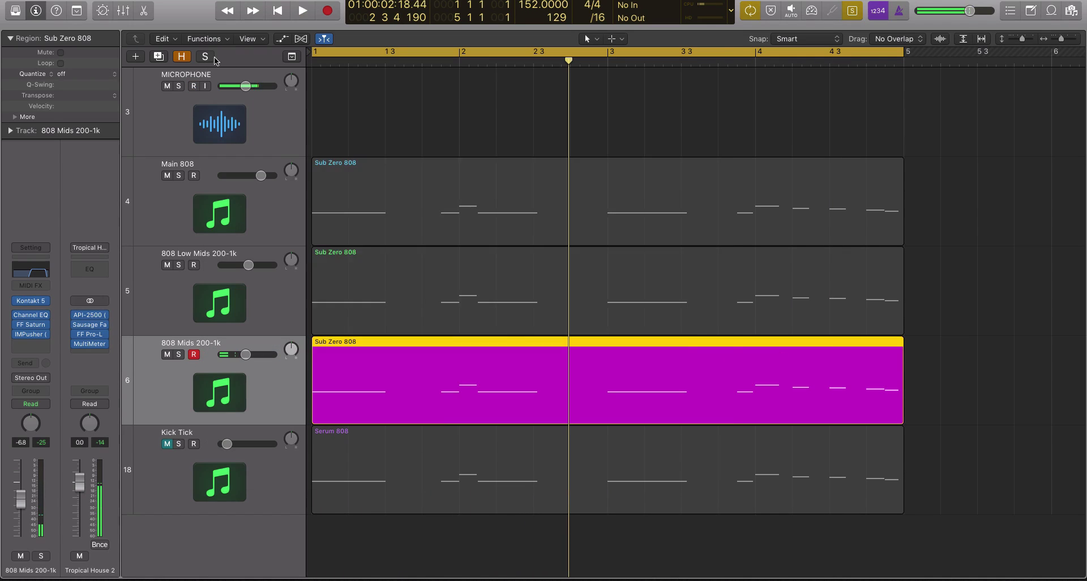
# Turn solo off and set the 808 Mids volume to -5.3 dB while all unmuted layers play
pyautogui.press('super+a')
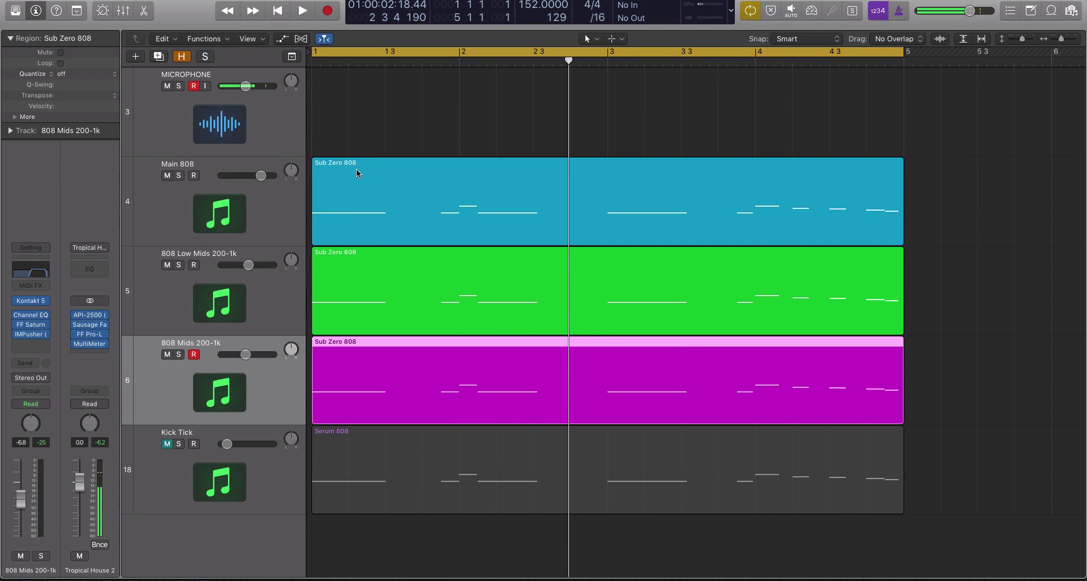
pyautogui.press('space')
pyautogui.moveTo(245, 355); pyautogui.dragTo(248, 354)
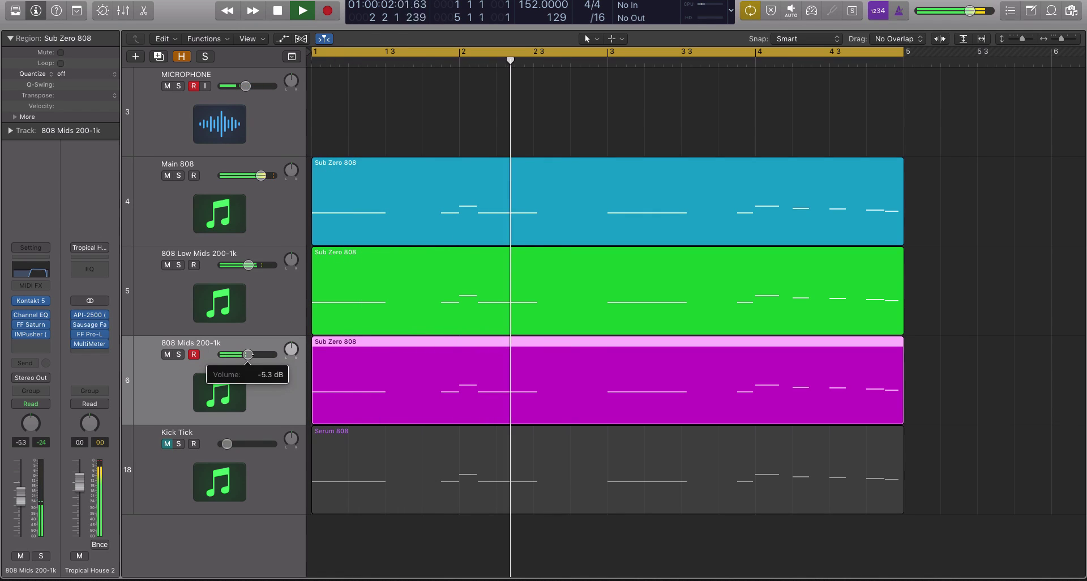
# Raise the sustain further in the 808 Mids Kontakt instrument while all unmuted layers play, and close the instrument
pyautogui.click(31, 301)
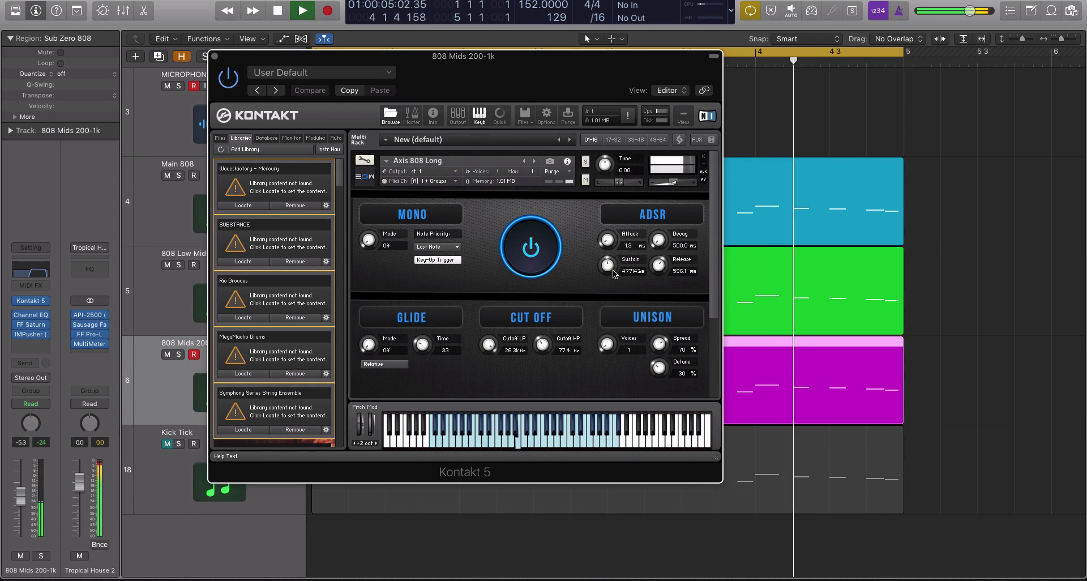
pyautogui.moveTo(613, 267); pyautogui.dragTo(618, 255)
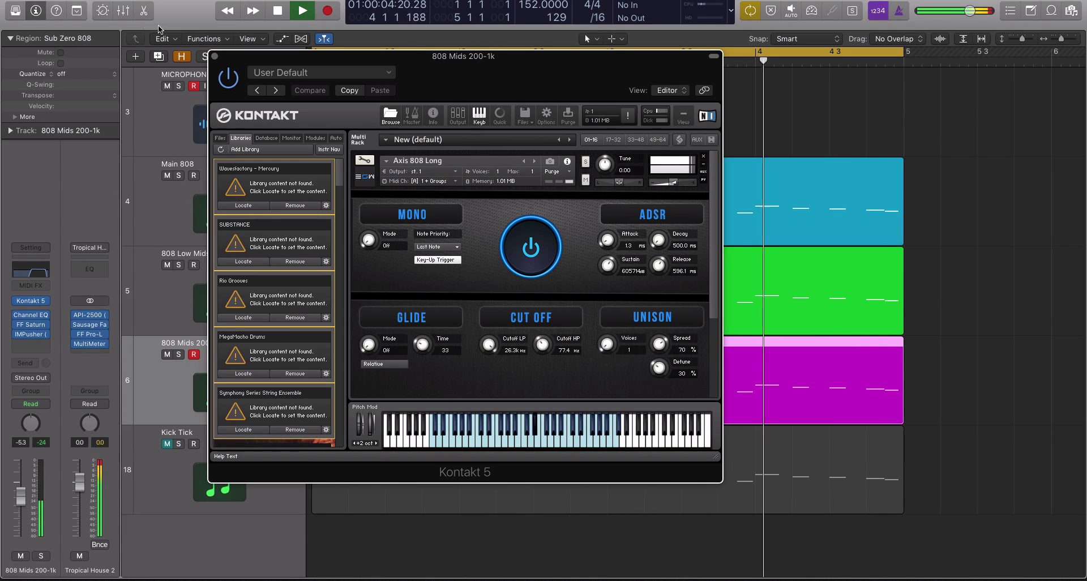
pyautogui.press('super+w')
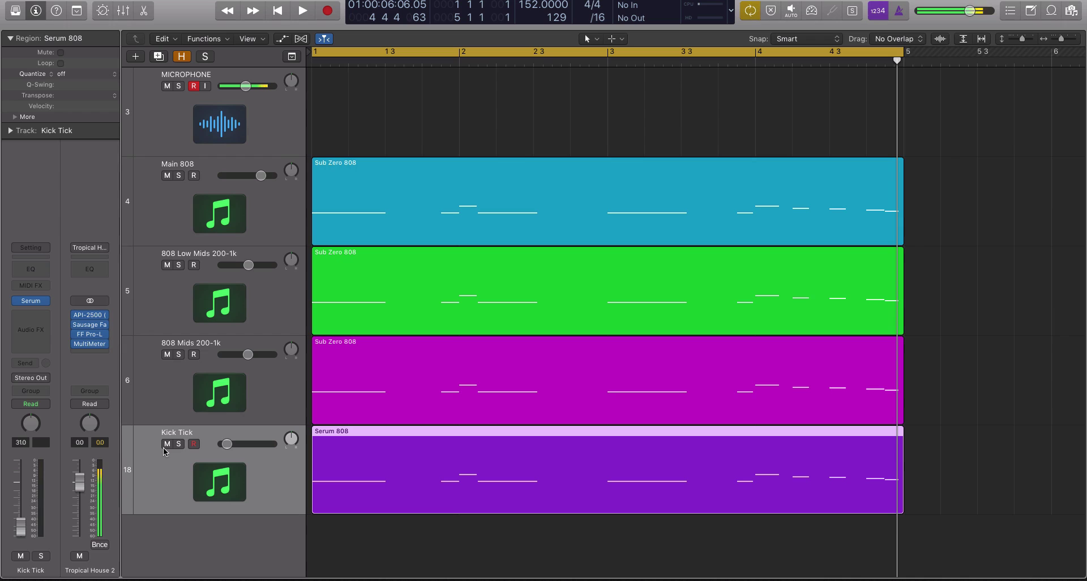
# Solo the Kick Tick region and open its Serum instrument to examine the noise oscillator's kick trans 5 sound
pyautogui.hotkey('ctrl', 's')
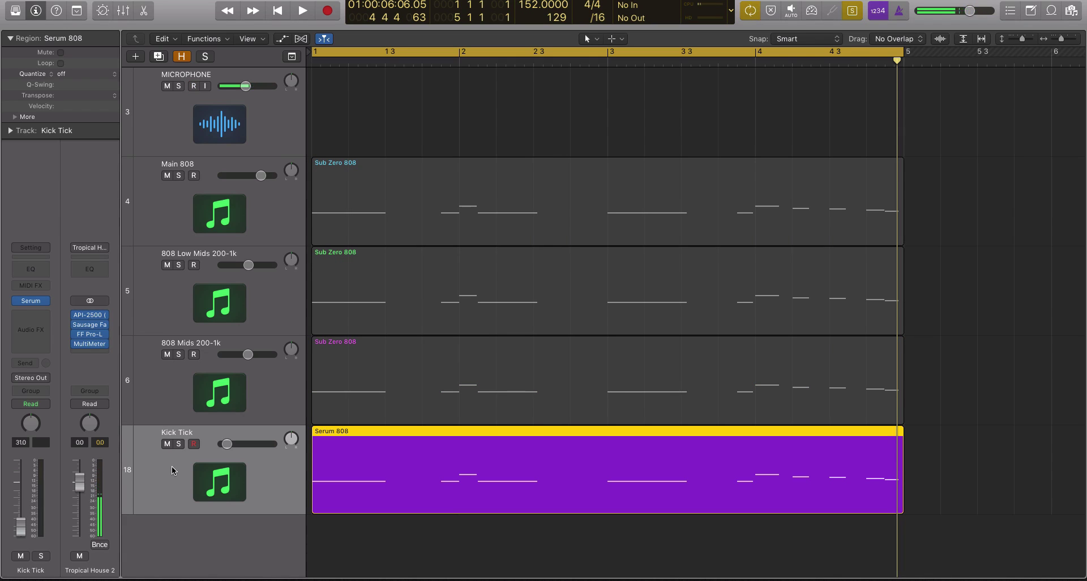
pyautogui.hotkey('ctrl', 's')
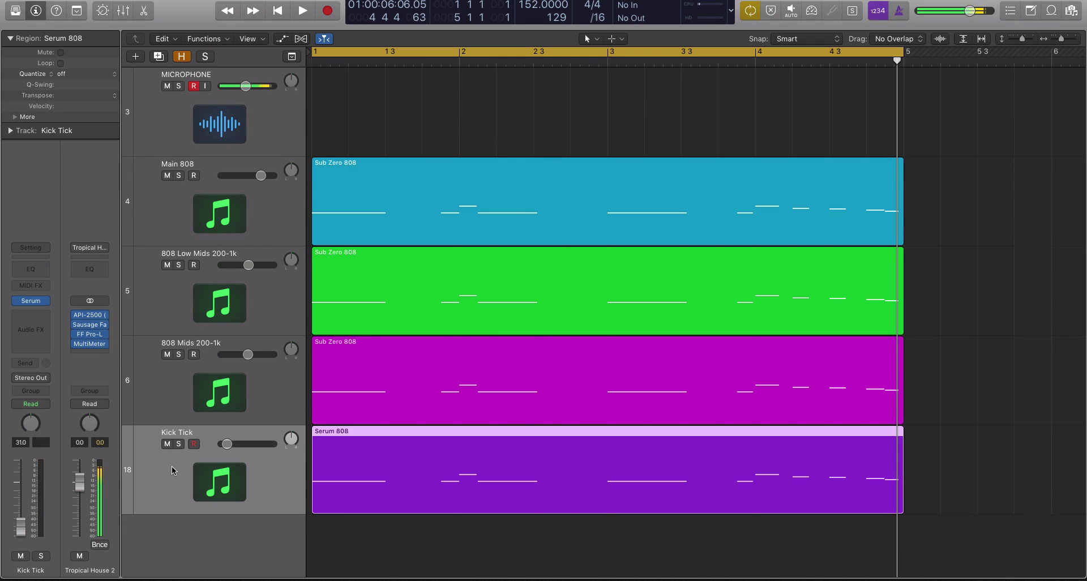
pyautogui.click(263, 406)
pyautogui.click(268, 458)
pyautogui.hotkey('ctrl', 's')
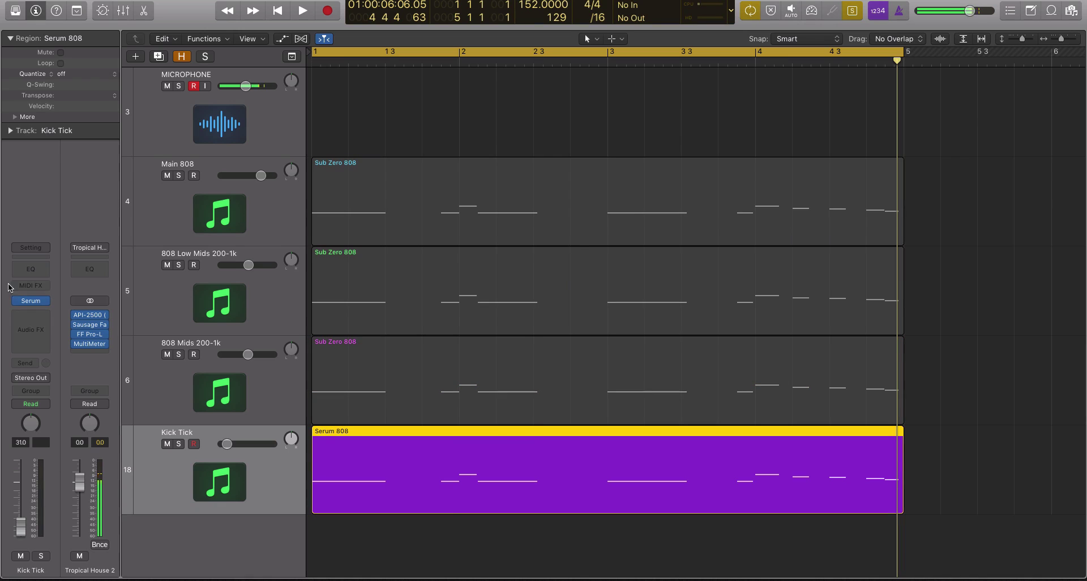
pyautogui.click(33, 305)
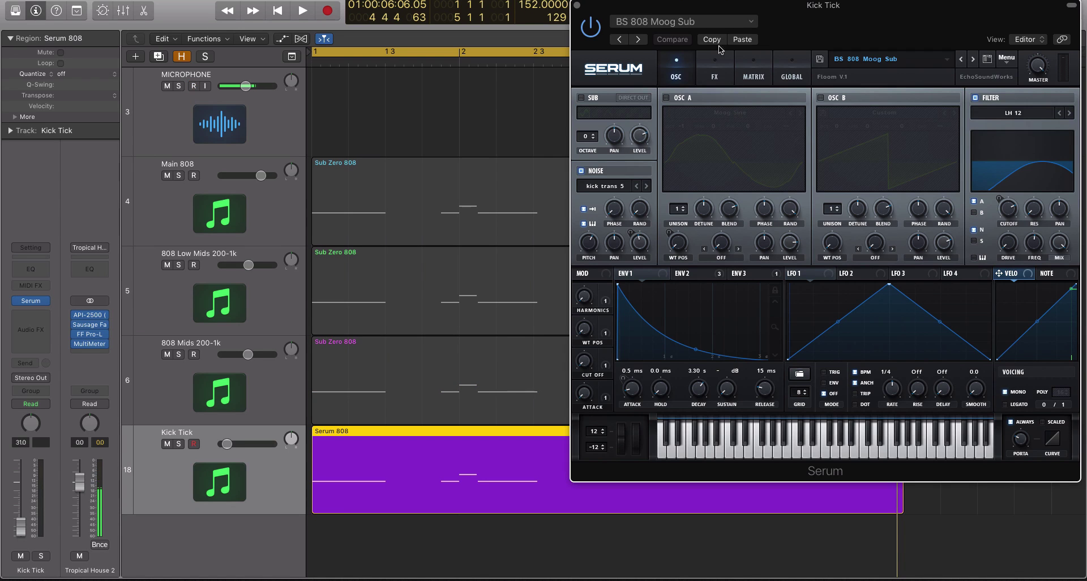
pyautogui.moveTo(708, 2); pyautogui.dragTo(570, 0)
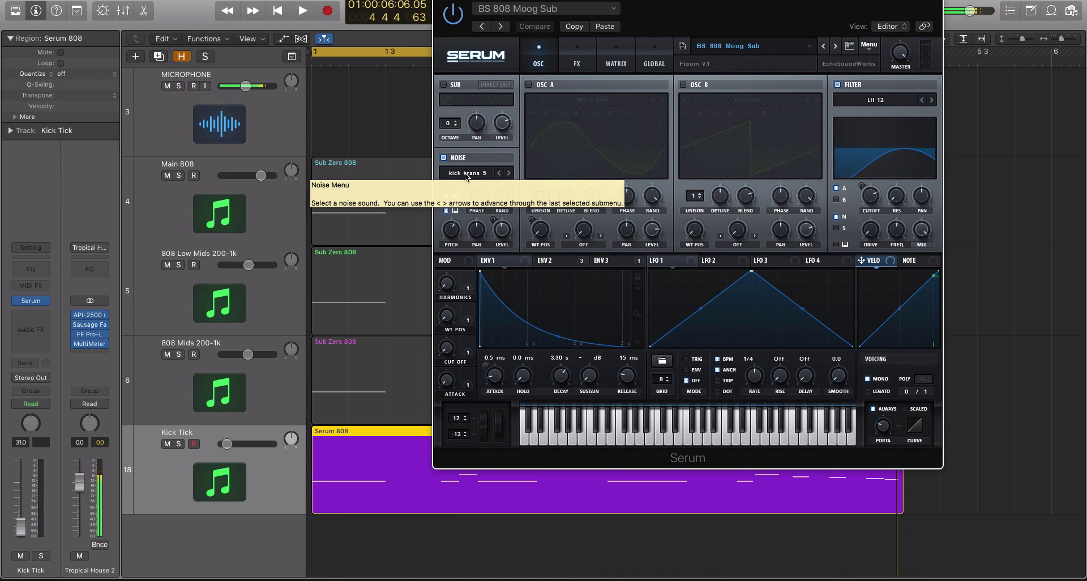
# Audition the soloed Kick Tick with Serum's LH 12 filter bypassed and re-enabled, and close the instrument
pyautogui.press('space')
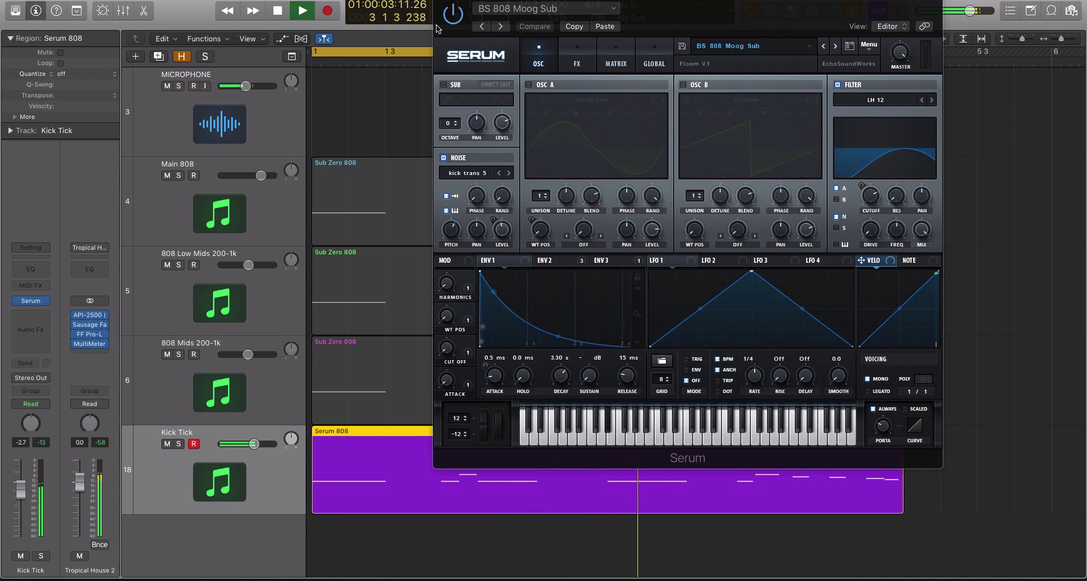
pyautogui.press('space')
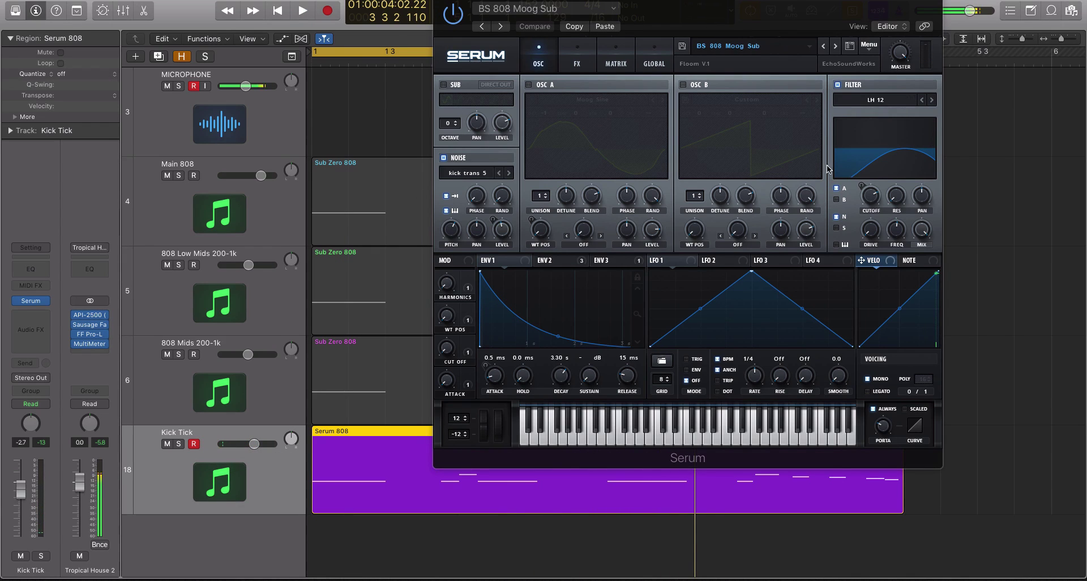
pyautogui.click(838, 85)
pyautogui.press('space')
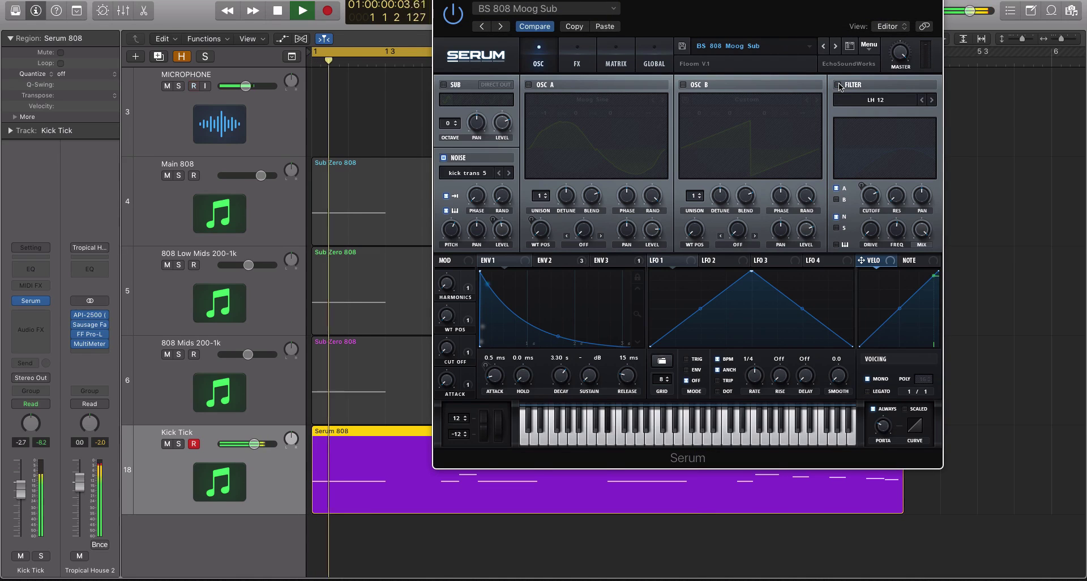
pyautogui.click(838, 85)
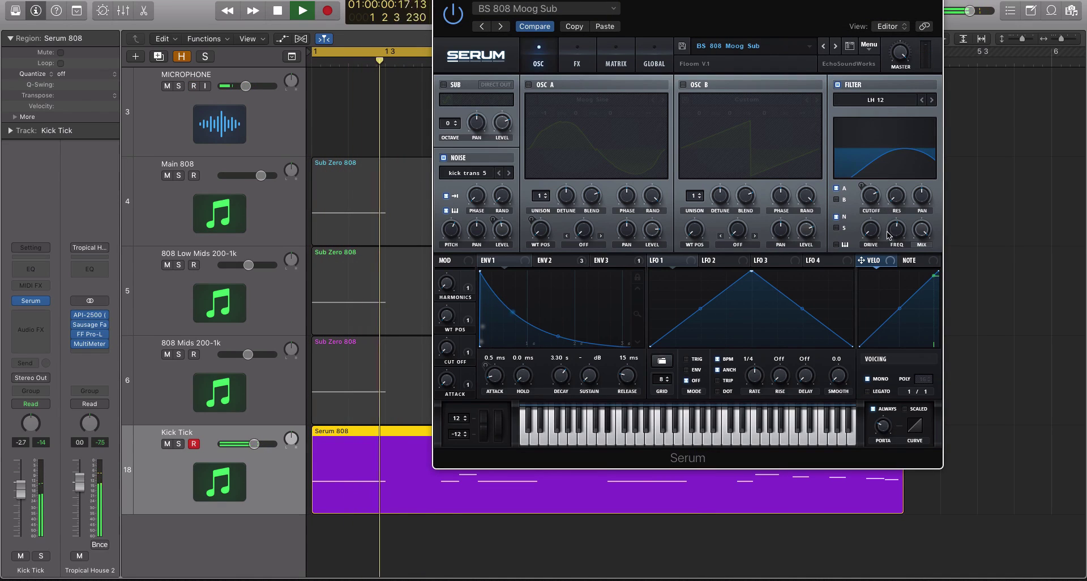
pyautogui.moveTo(875, 189)
pyautogui.press('space')
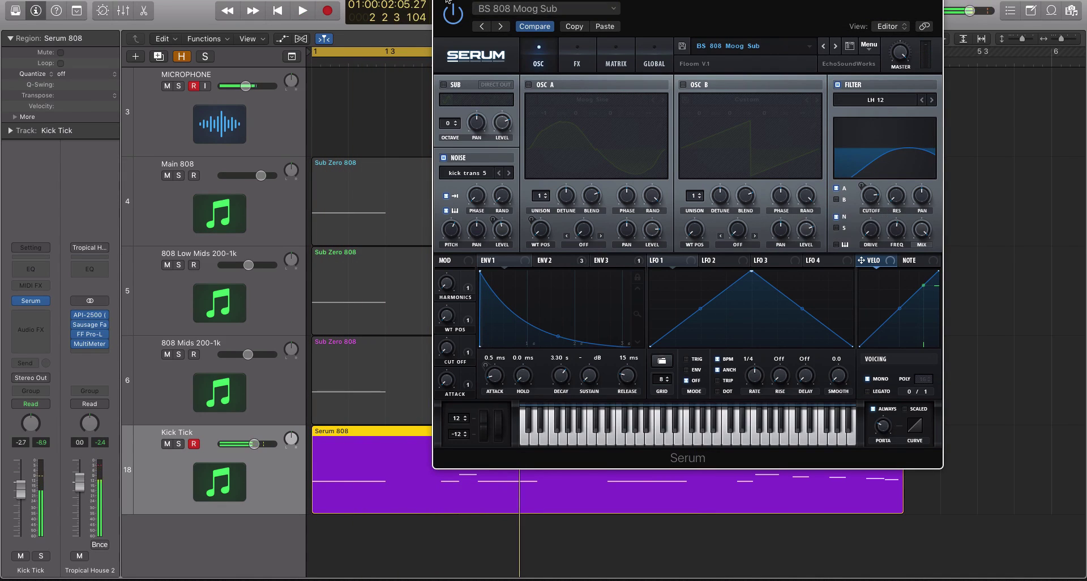
pyautogui.click(442, 2)
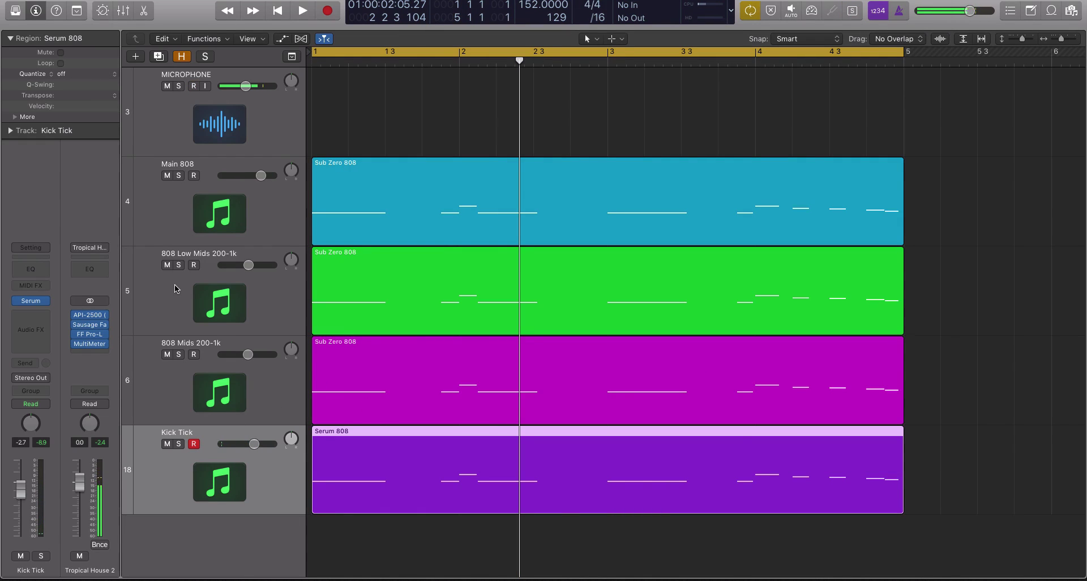
# Play all the layers together with solo off and lower the Kick Tick volume to about -30 dB
pyautogui.press('space')
pyautogui.moveTo(261, 439); pyautogui.dragTo(226, 444)
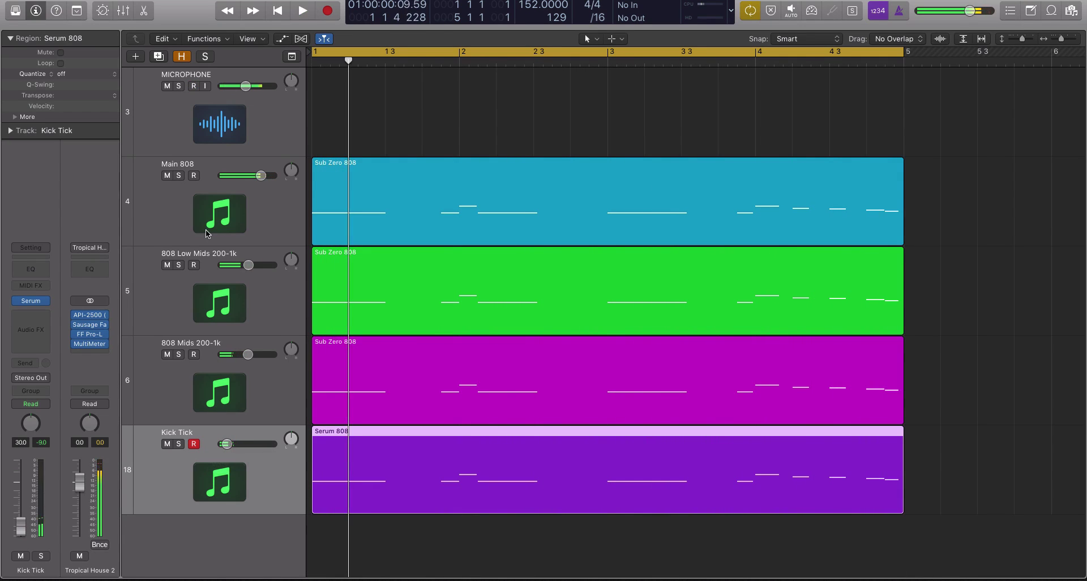
# Mute Main 808 to play only the other three layers, examine their spectrum in MultiMeter, and unmute Main 808
pyautogui.click(166, 175)
pyautogui.moveTo(961, 300); pyautogui.dragTo(603, 471)
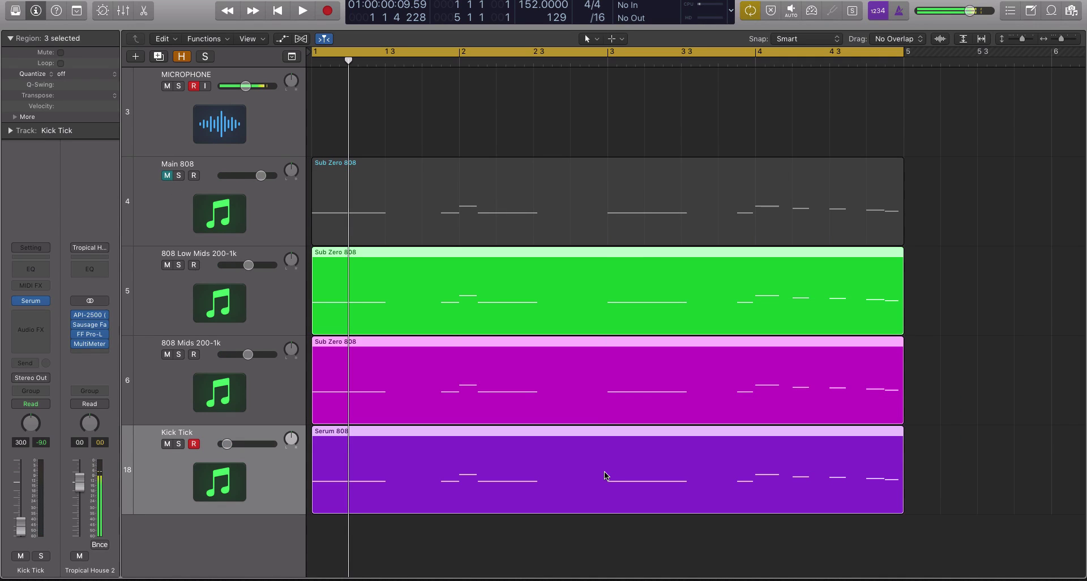
pyautogui.press('space')
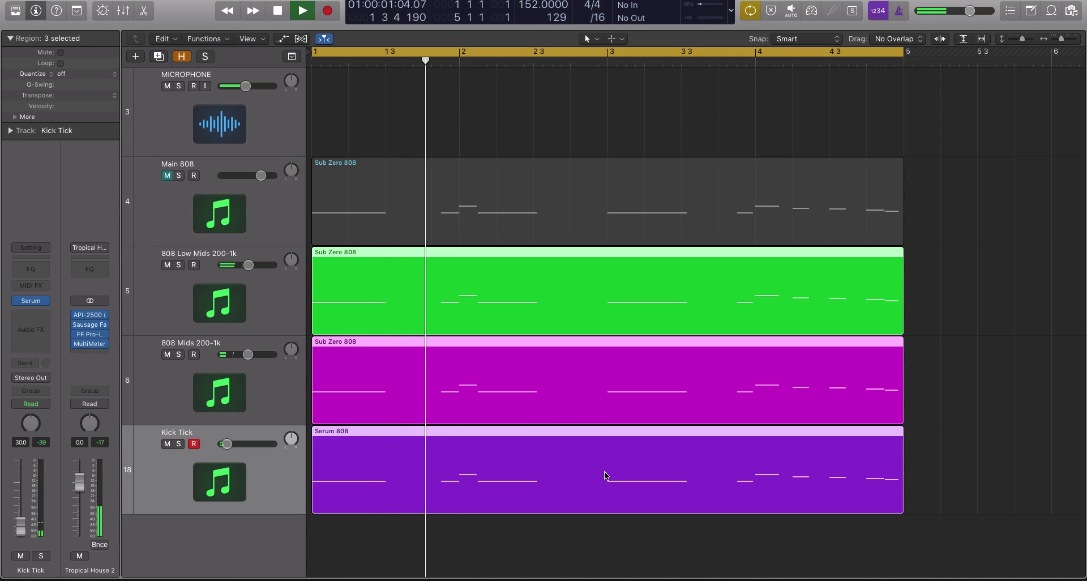
pyautogui.click(89, 344)
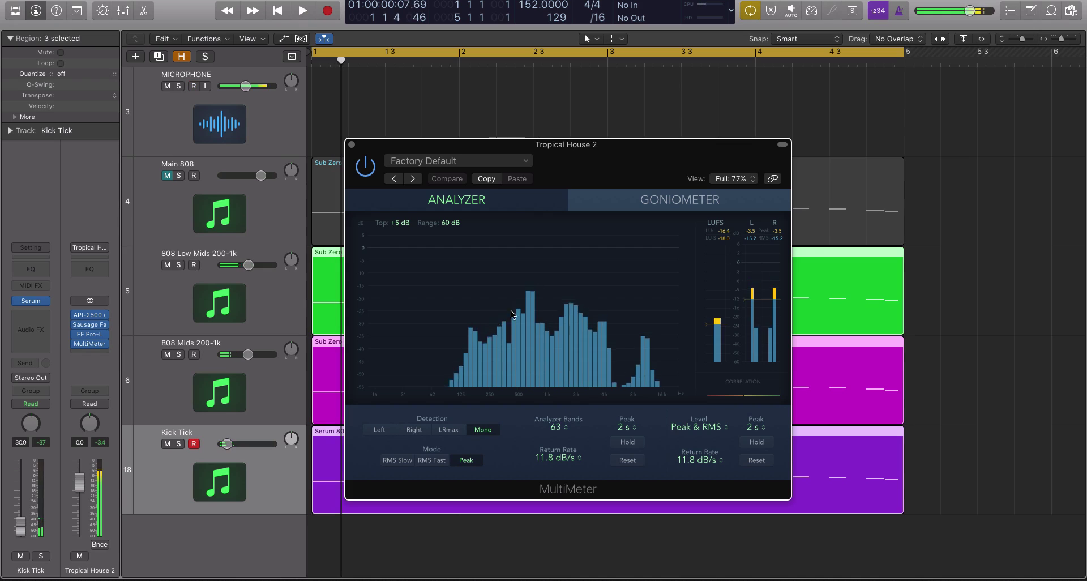
pyautogui.click(351, 144)
pyautogui.click(165, 176)
# Select the 808 Low Mids, 808 Mids and Kick Tick tracks together and adjust their volumes as a group, bringing 808 Mids to -5.4 dB
pyautogui.moveTo(385, 136); pyautogui.dragTo(897, 502)
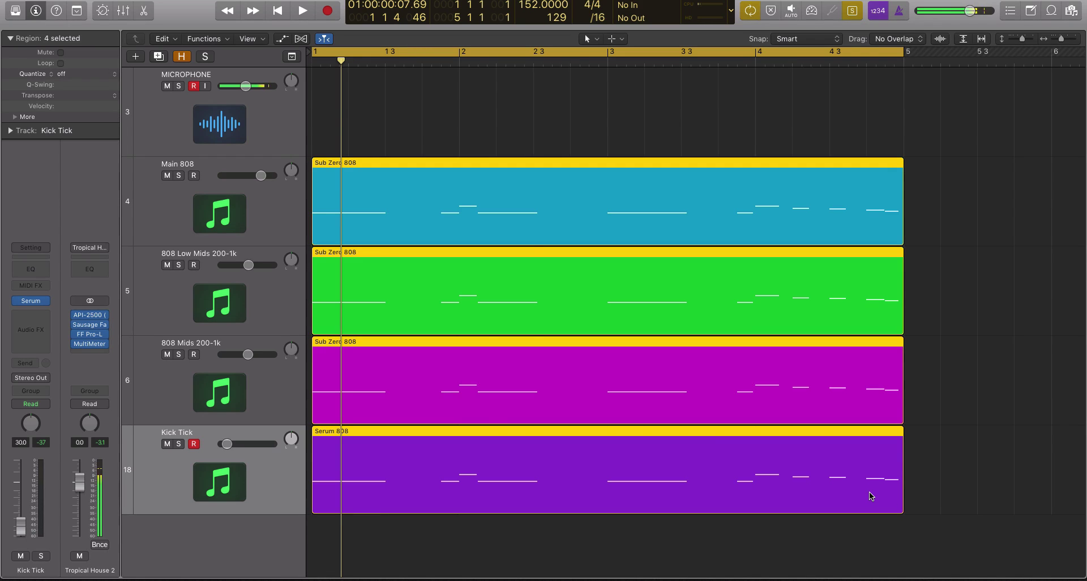
pyautogui.scroll(-5, 665, 403)
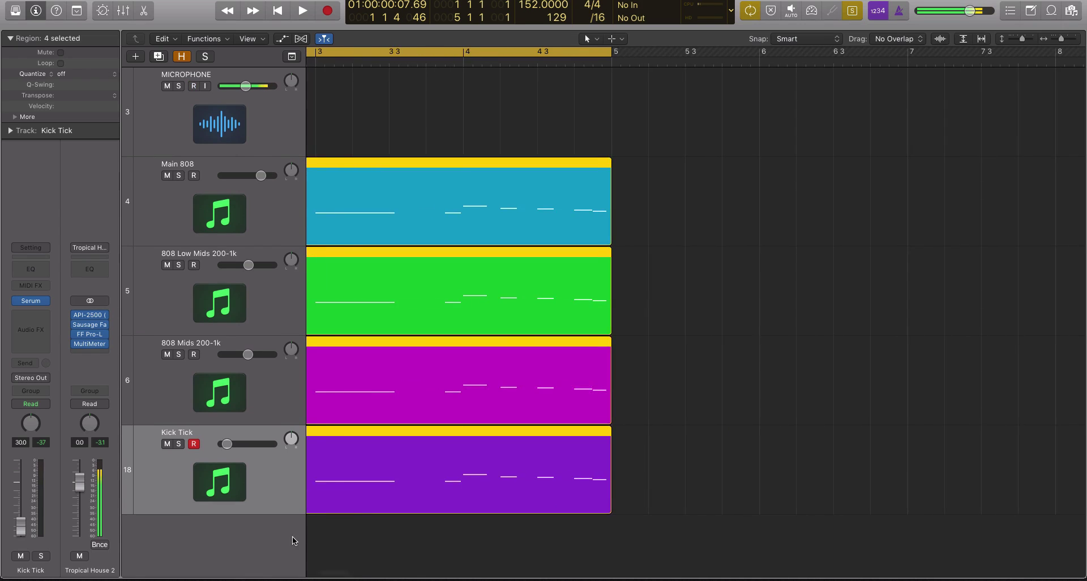
pyautogui.scroll(5, 461, 451)
pyautogui.click(293, 318)
pyautogui.keyDown('shift'); pyautogui.click(287, 405); pyautogui.keyUp('shift')
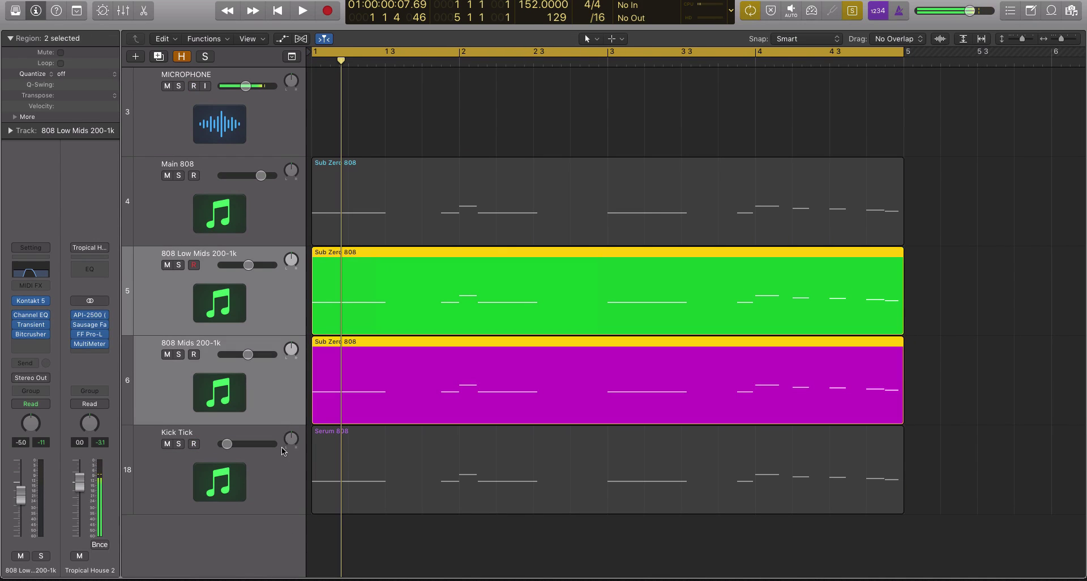
pyautogui.keyDown('shift'); pyautogui.click(287, 459); pyautogui.keyUp('shift')
pyautogui.moveTo(255, 351); pyautogui.dragTo(251, 360)
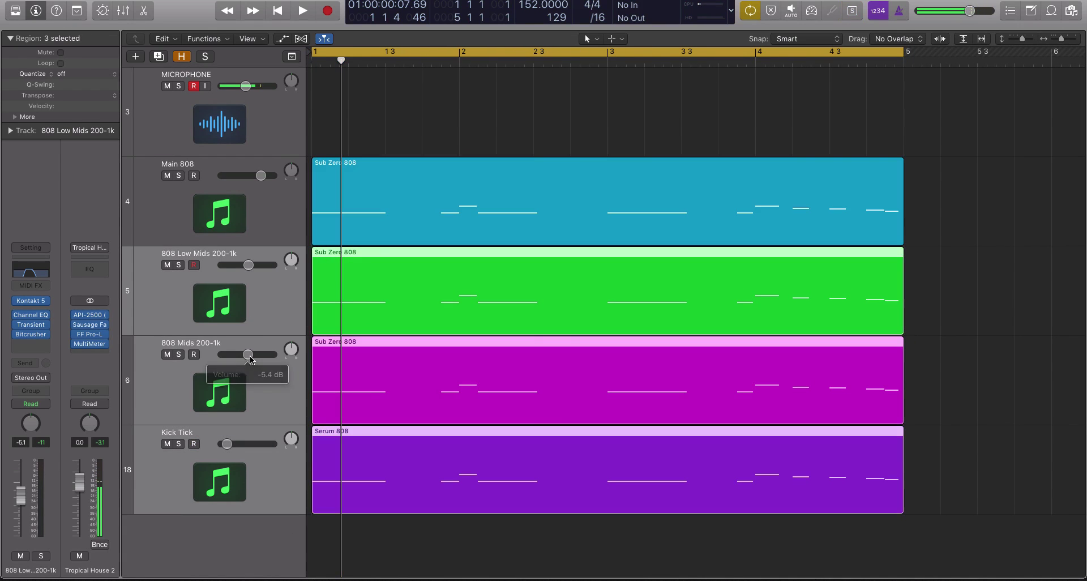